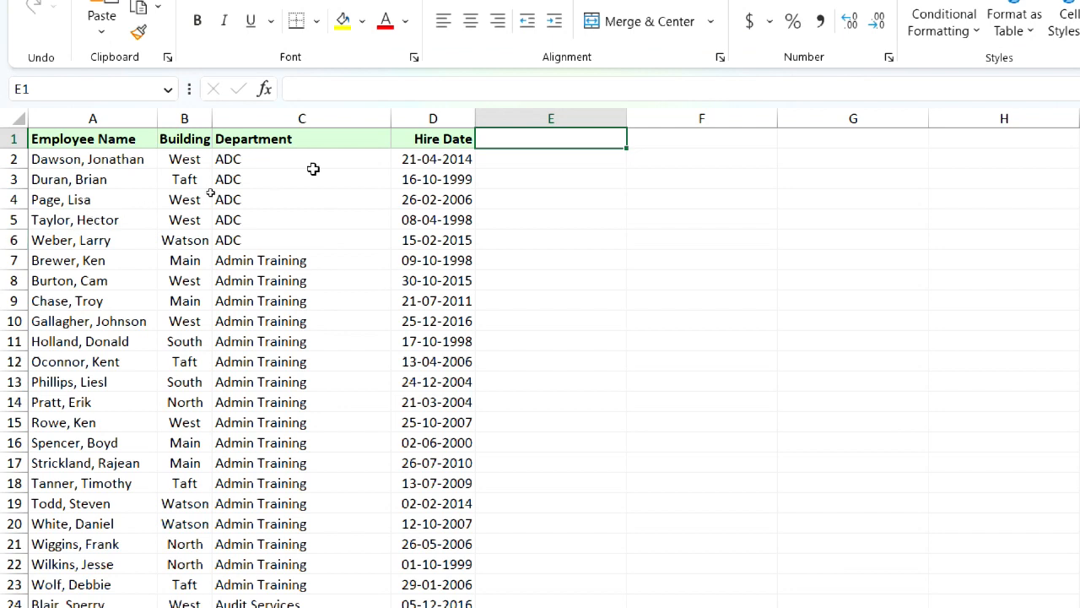
# Step: Examine the Employee Name, Building, Department and Hire Date columns of the employee table
pyautogui.click(432, 118)
pyautogui.click(440, 139)
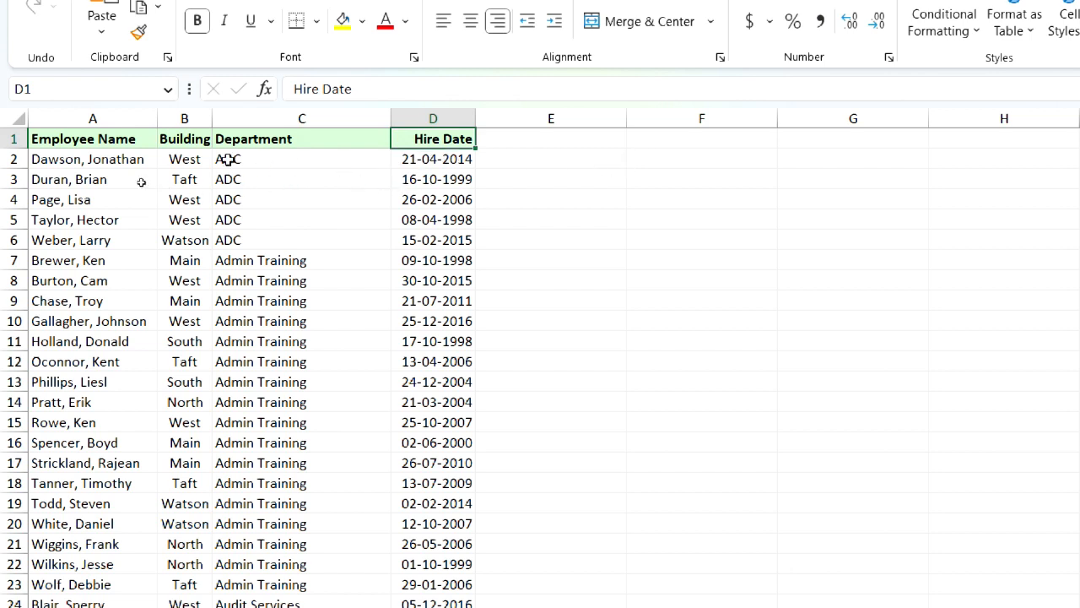
pyautogui.click(123, 119)
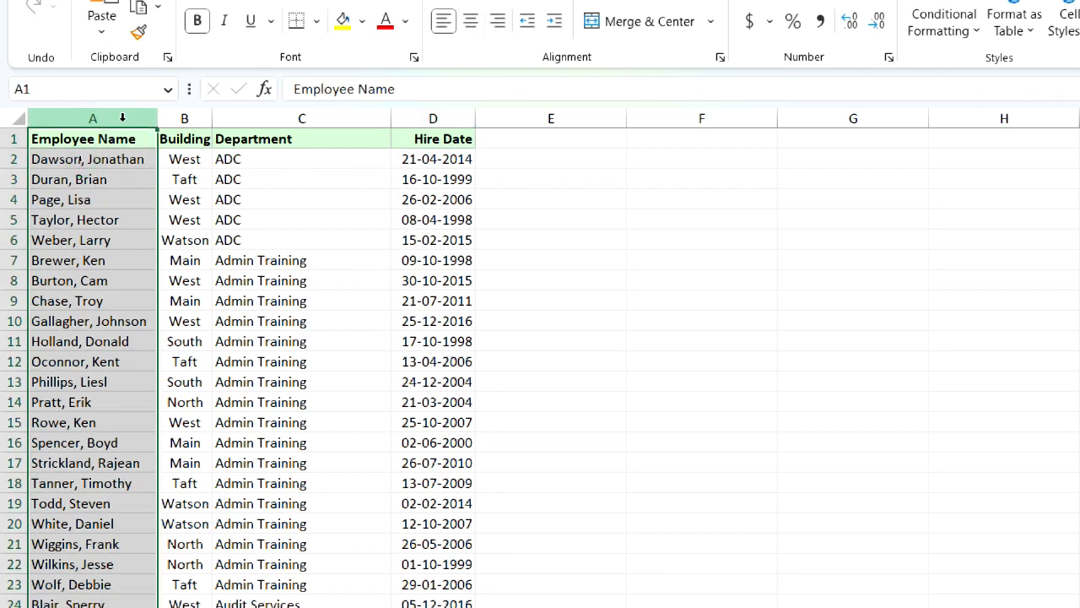
pyautogui.click(110, 158)
pyautogui.click(178, 138)
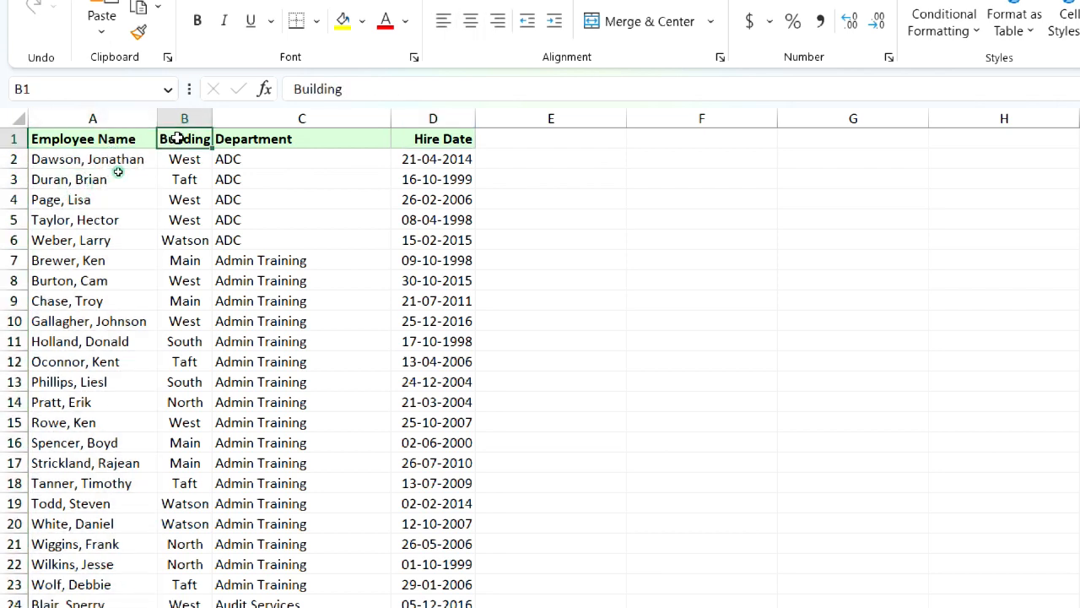
pyautogui.click(303, 118)
pyautogui.click(313, 155)
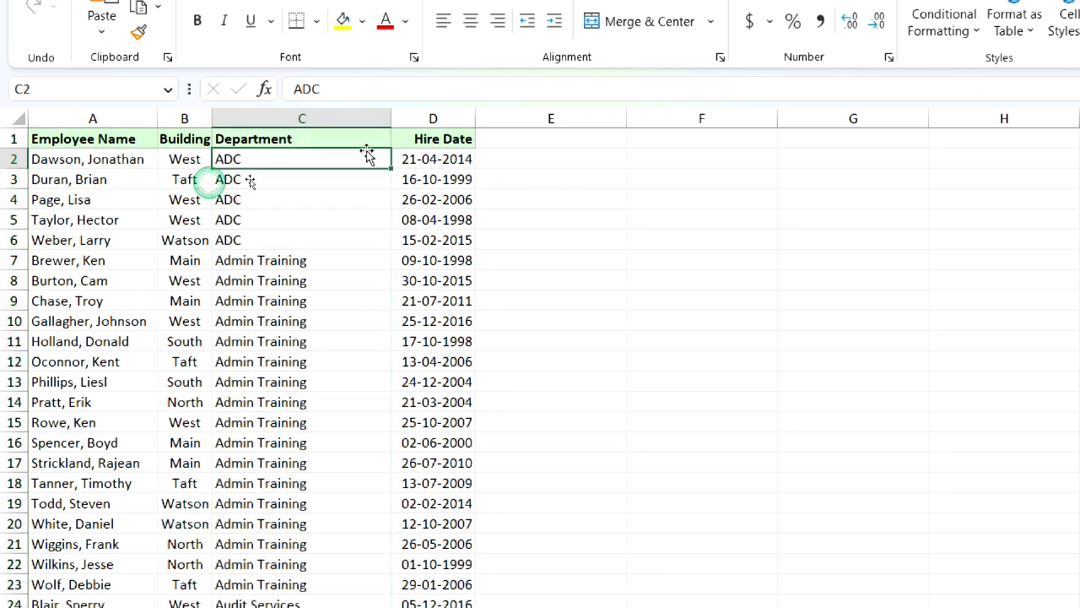
pyautogui.click(436, 118)
pyautogui.click(432, 156)
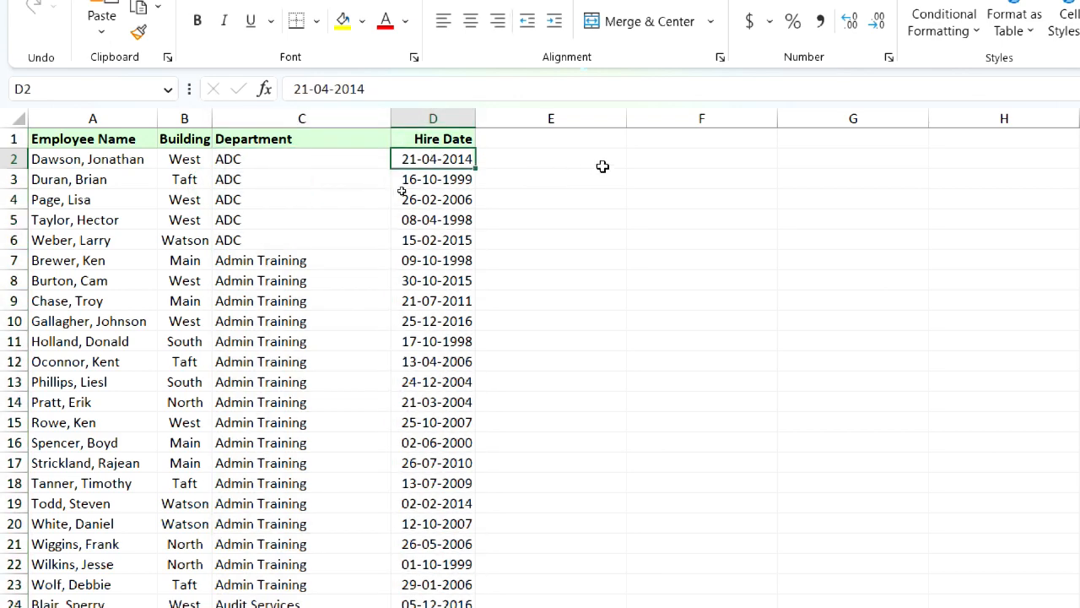
# Step: Add the headers Year, Month and Day in cells E1, F1 and G1, beside the Hire Date column
pyautogui.click(565, 138)
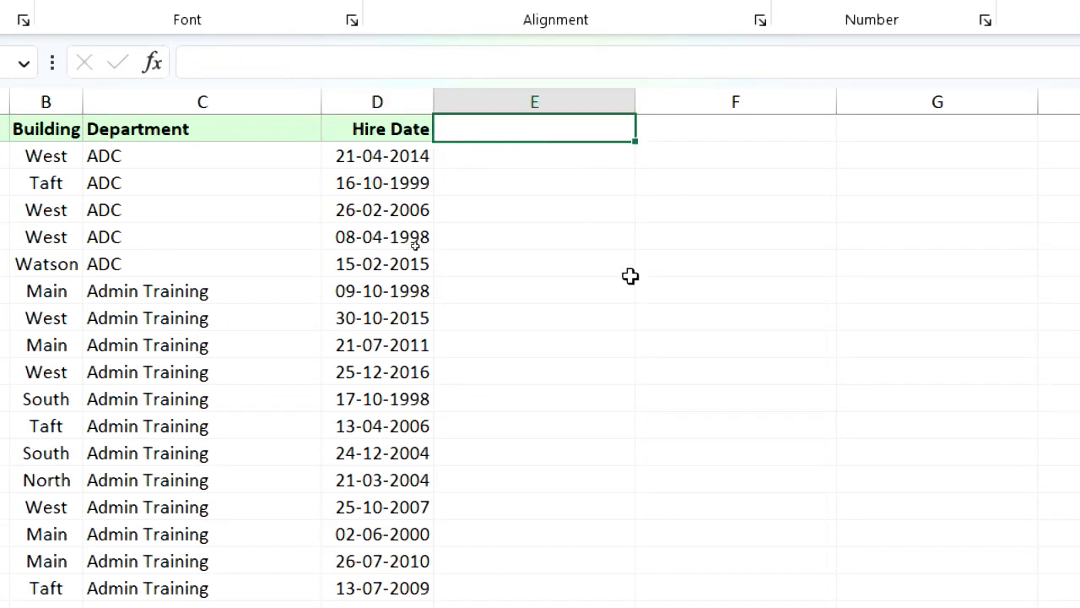
pyautogui.write('Year')
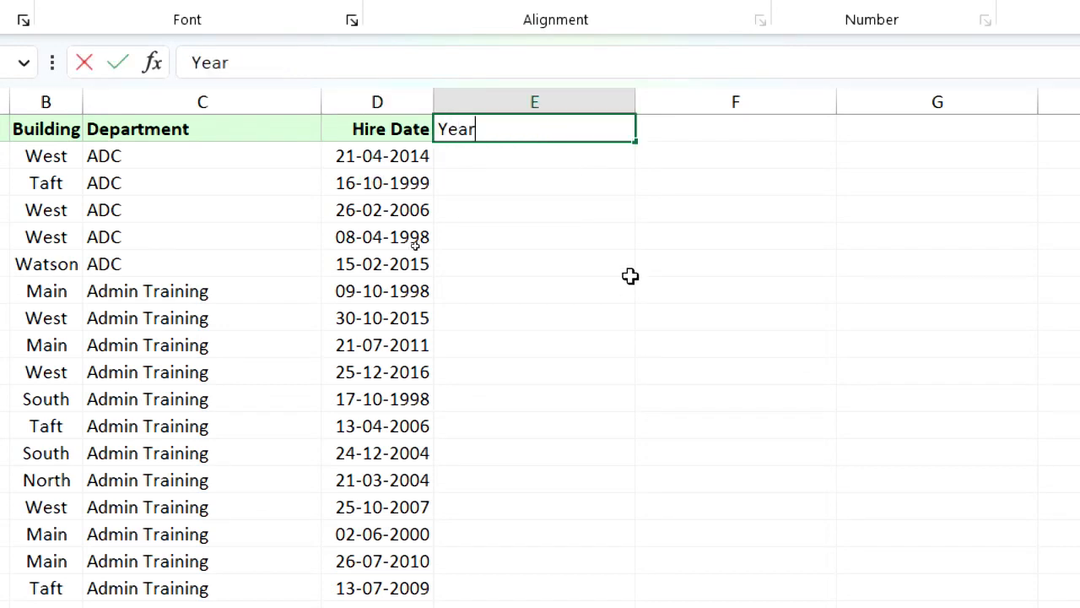
pyautogui.press('Return')
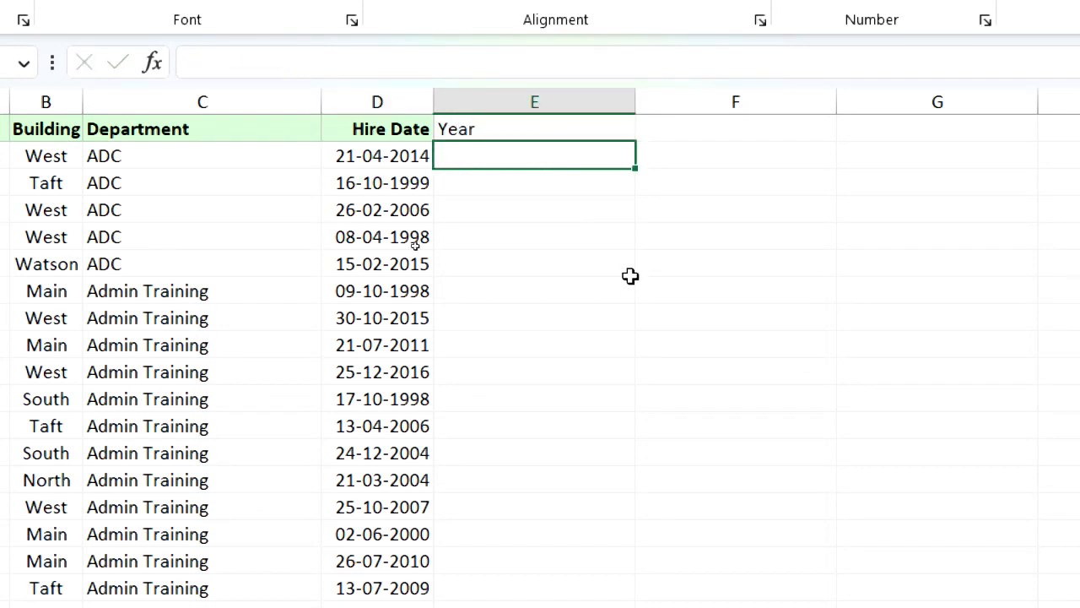
pyautogui.click(678, 132)
pyautogui.write('Month')
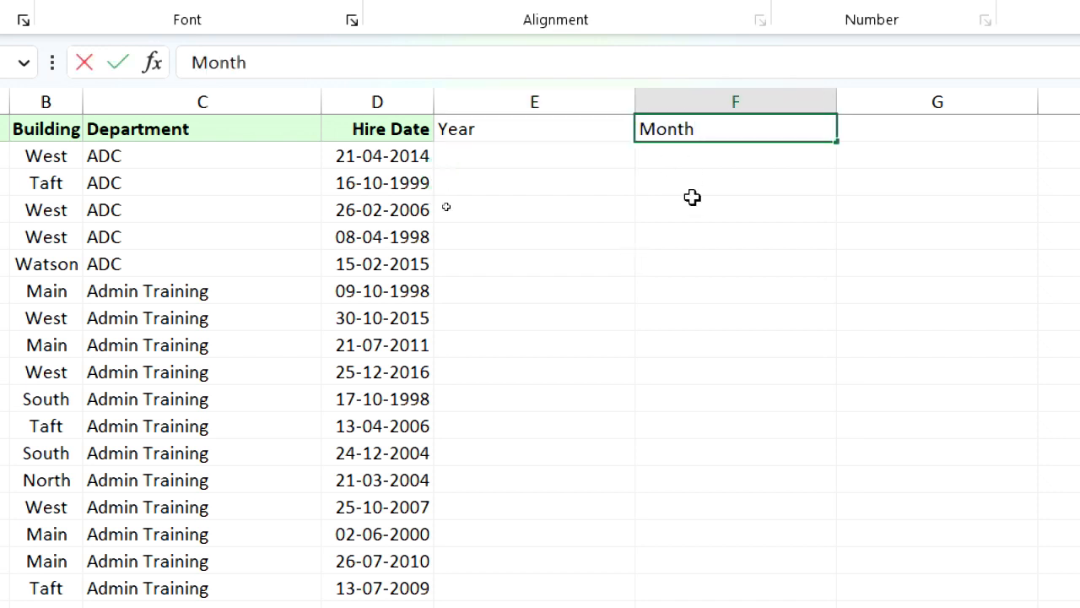
pyautogui.press('Return')
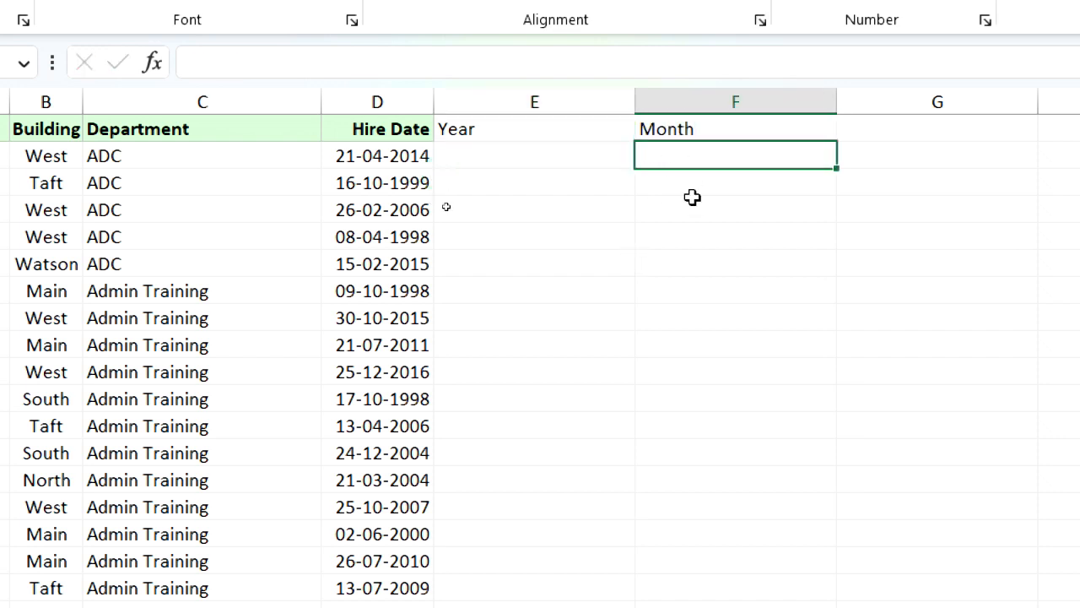
pyautogui.click(853, 127)
pyautogui.write('Day')
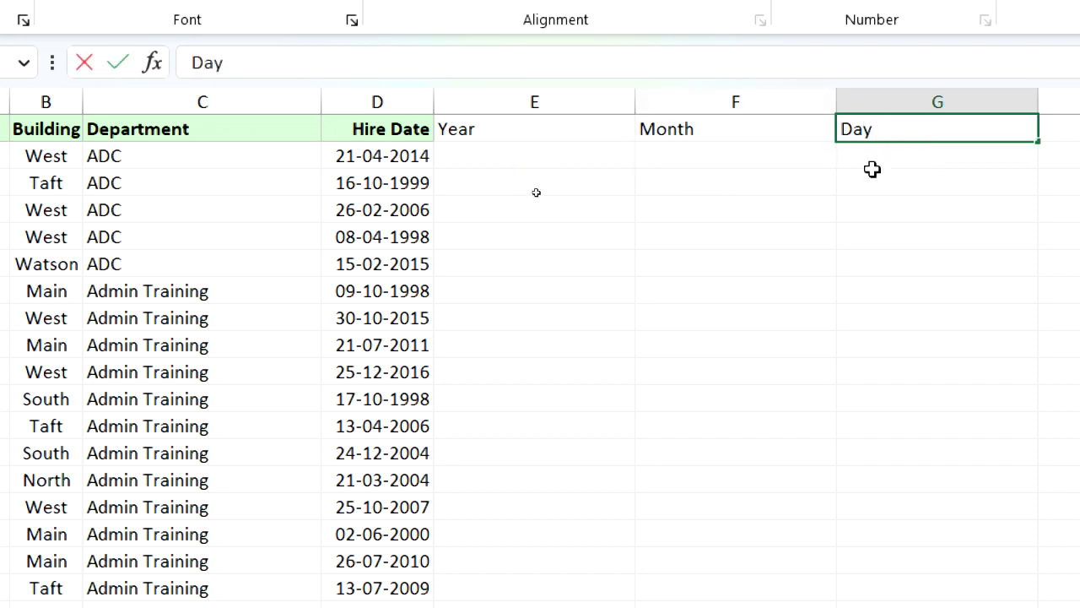
pyautogui.press('Return')
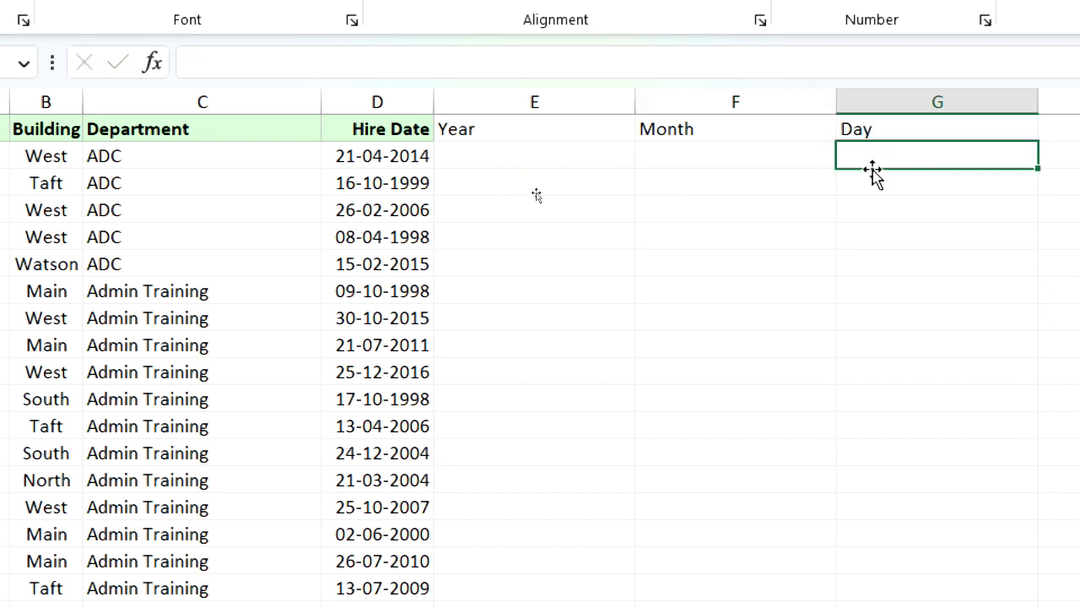
# Step: Begin a formula in cell E2 under Year with the DATEDIF function and its opening parenthesis
pyautogui.click(594, 164)
pyautogui.click(694, 153)
pyautogui.click(846, 151)
pyautogui.click(563, 151)
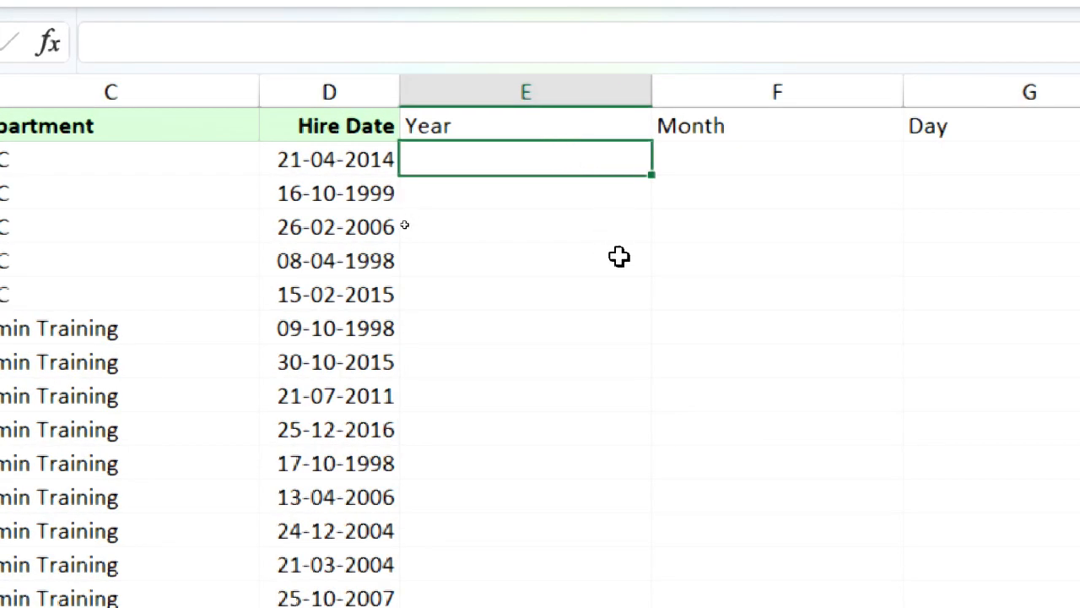
pyautogui.write('=DATEDIF')
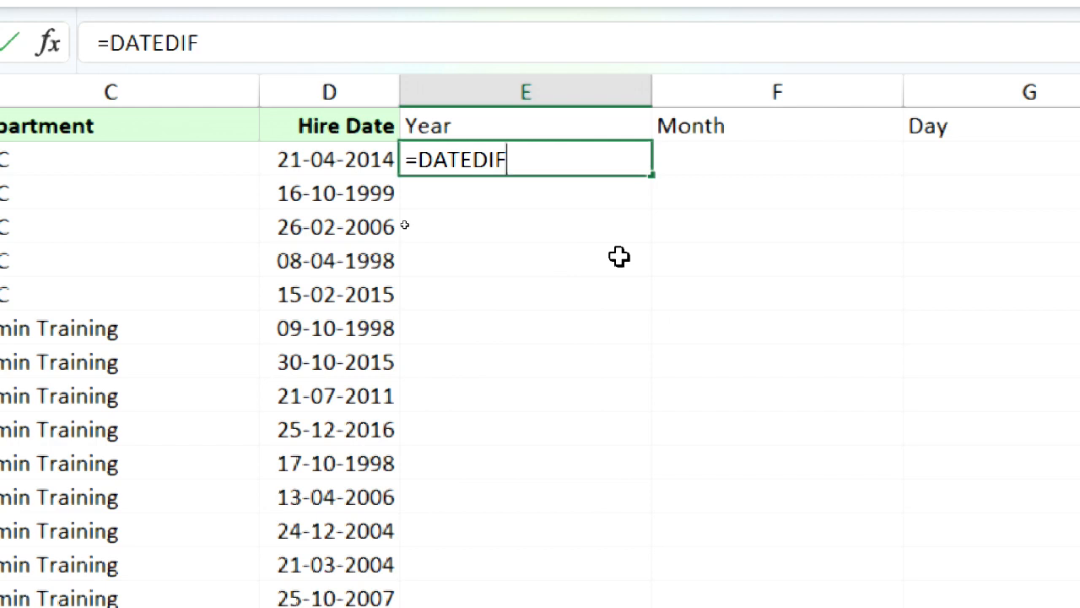
pyautogui.write('(')
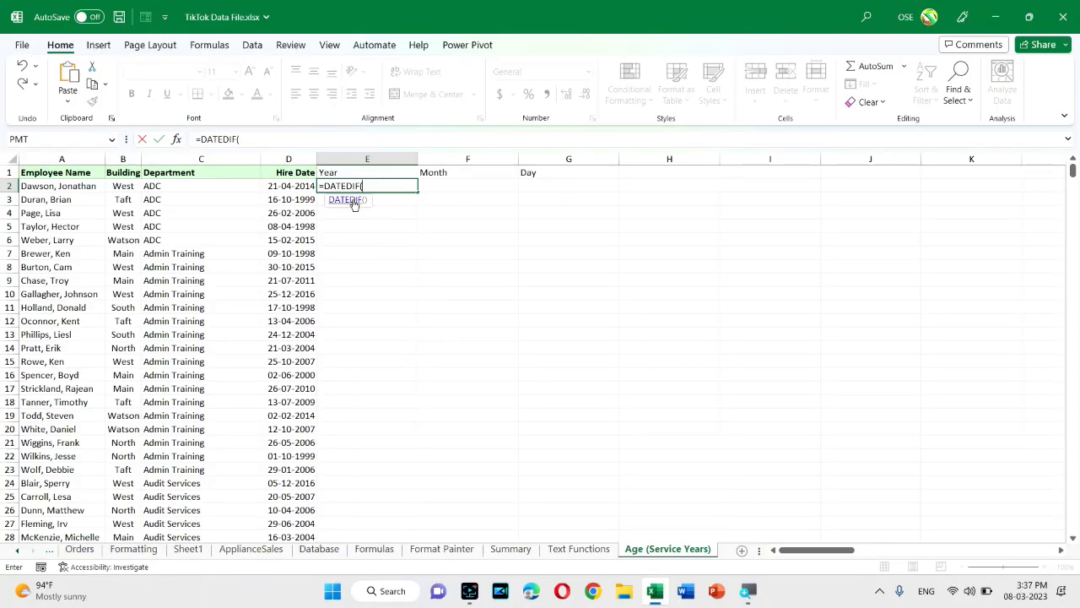
# Step: Open the help article for DATEDIF and examine the start_date, end_date and unit arguments in its syntax
pyautogui.press('alt')
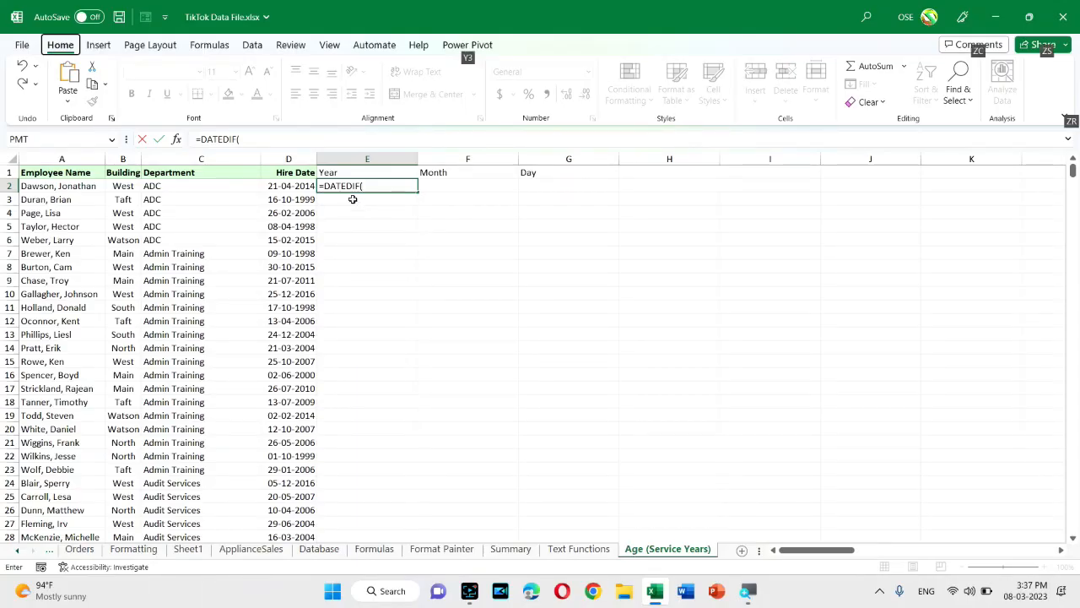
pyautogui.click(367, 189)
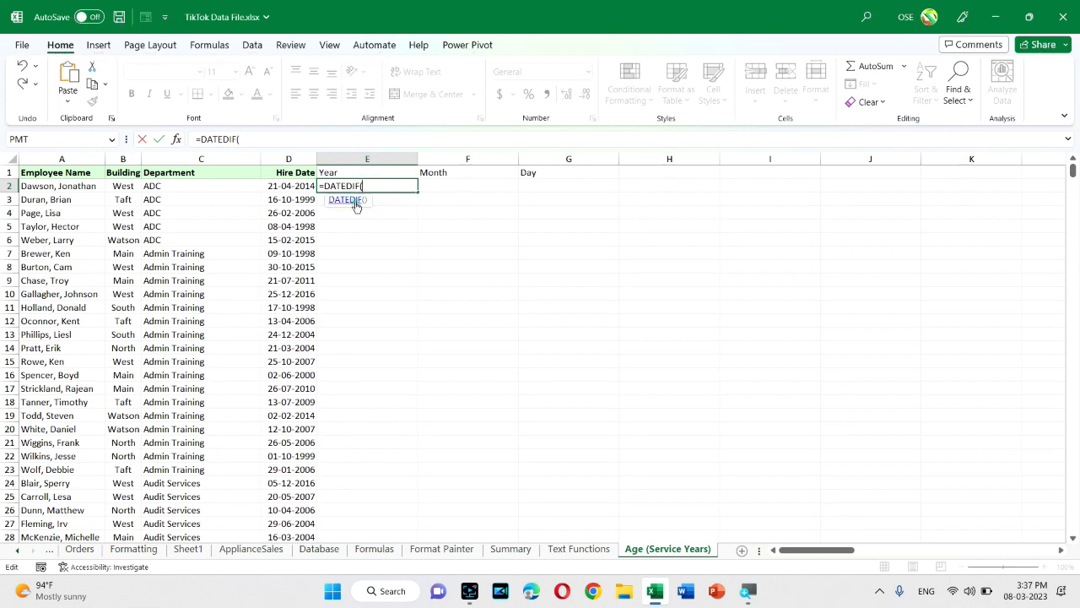
pyautogui.click(348, 200)
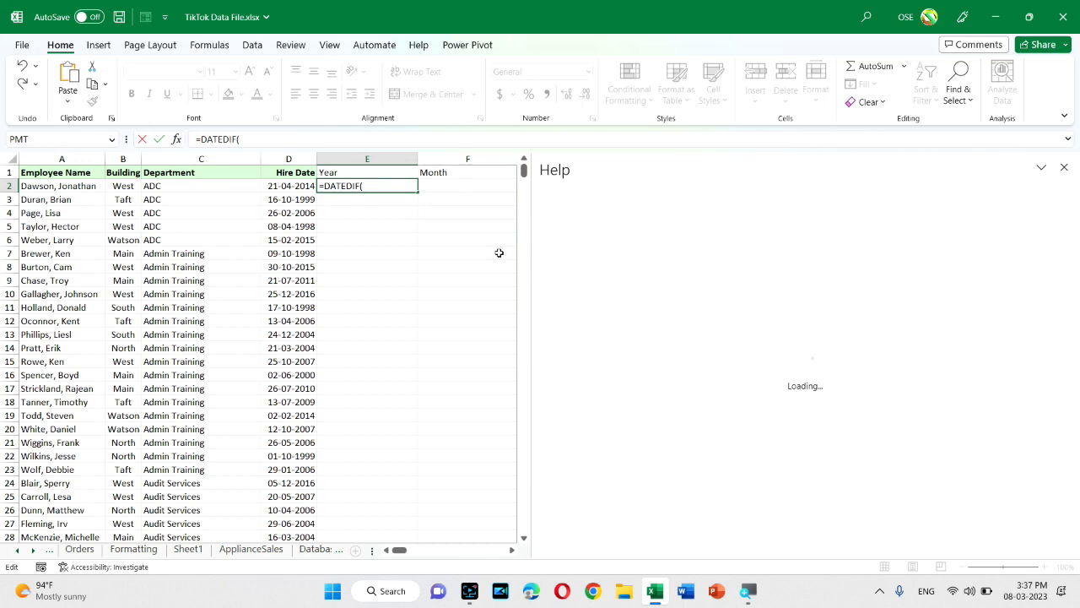
pyautogui.moveTo(1065, 275)
pyautogui.mouseDown()
pyautogui.moveTo(1072, 367)
pyautogui.moveTo(1075, 291)
pyautogui.mouseUp()
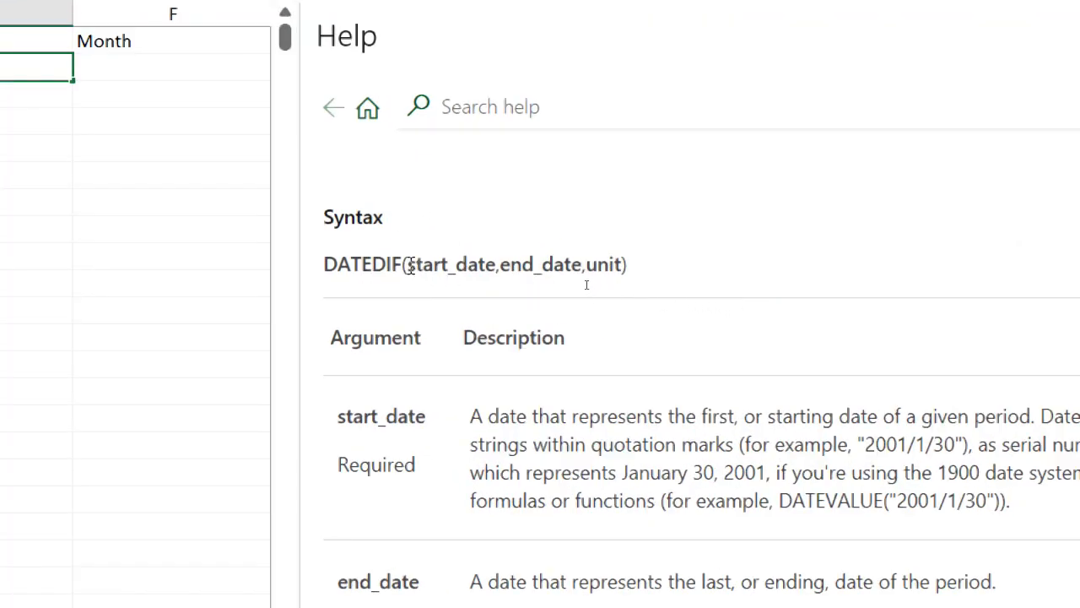
pyautogui.moveTo(409, 265); pyautogui.dragTo(495, 269)
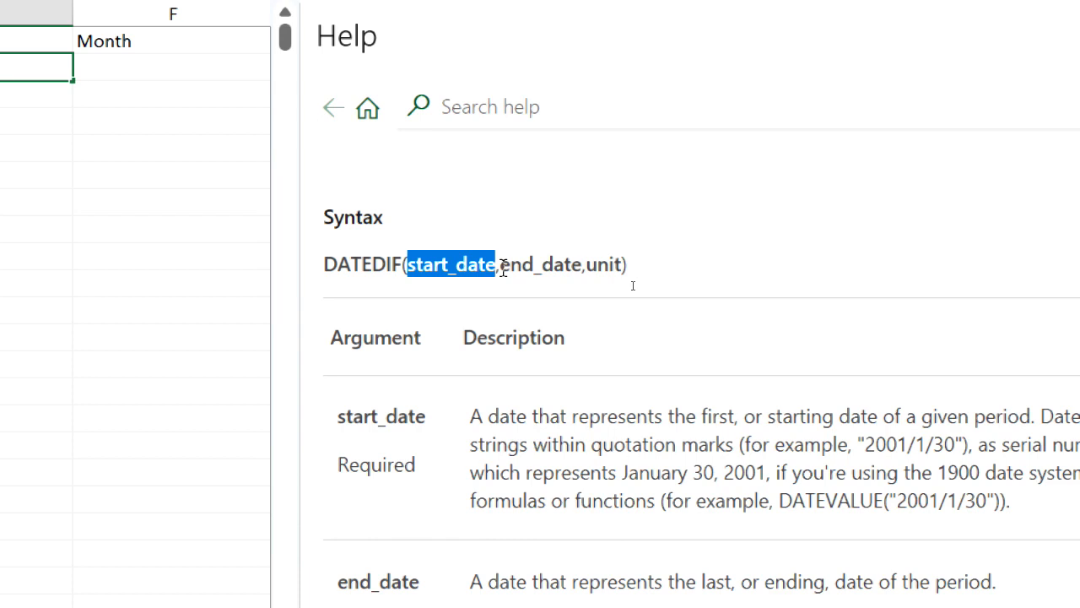
pyautogui.moveTo(503, 269); pyautogui.dragTo(573, 271)
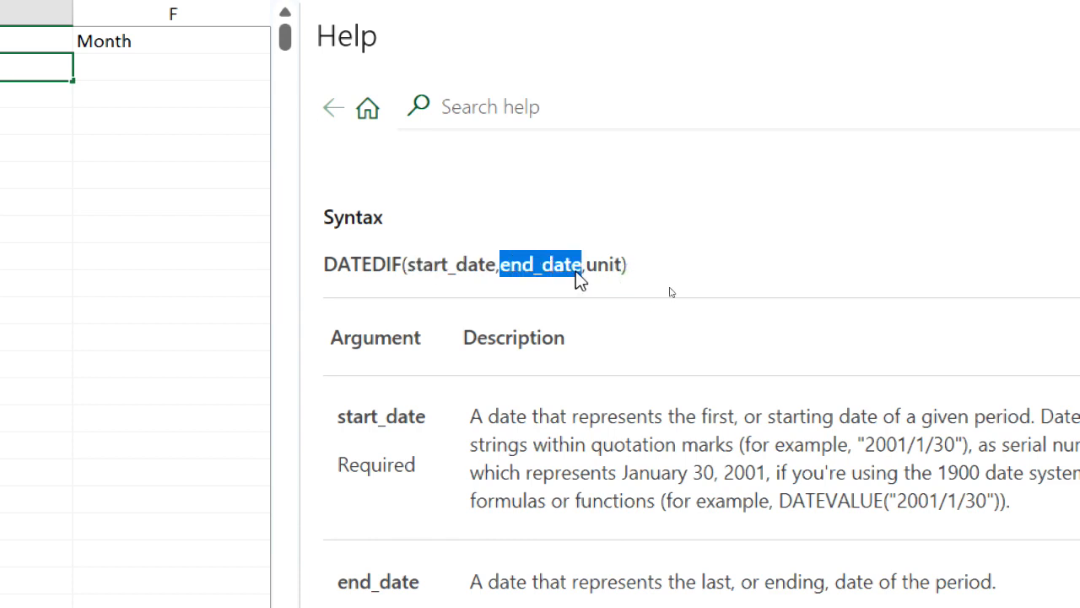
pyautogui.moveTo(587, 269); pyautogui.dragTo(622, 268)
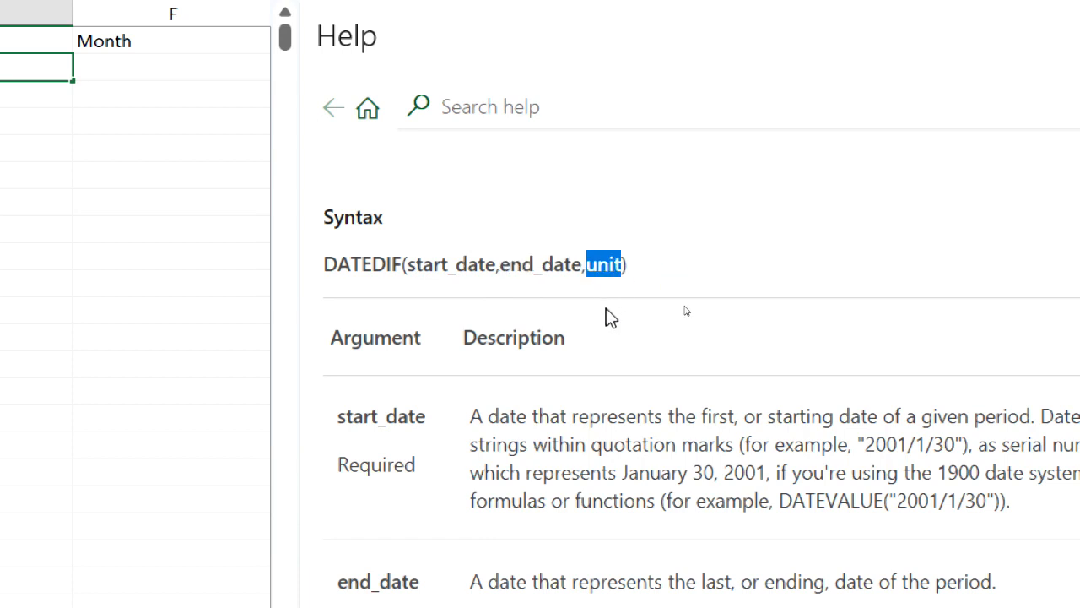
# Step: Read the help article's descriptions of the DATEDIF unit codes "Y", "M" and "D"
pyautogui.scroll(-2, 606, 308)
pyautogui.scroll(1, 611, 319)
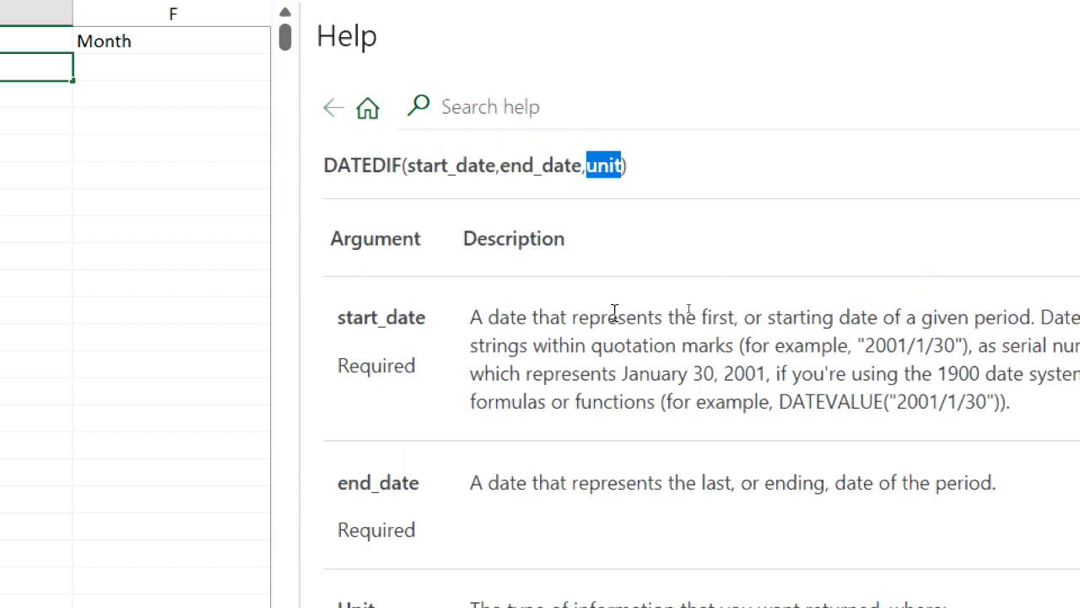
pyautogui.scroll(-3, 614, 318)
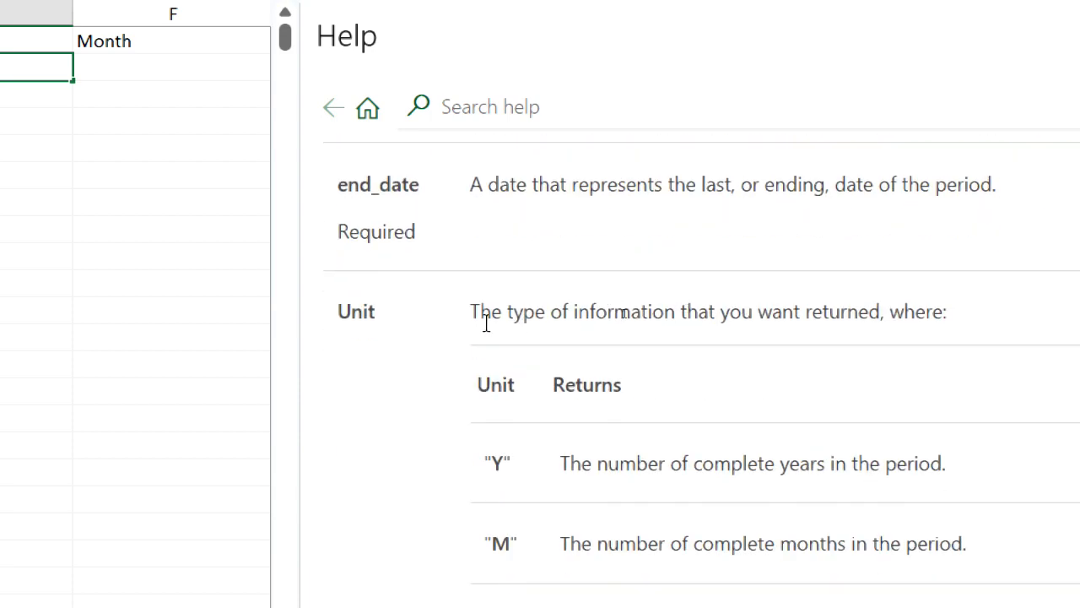
pyautogui.scroll(-2, 556, 325)
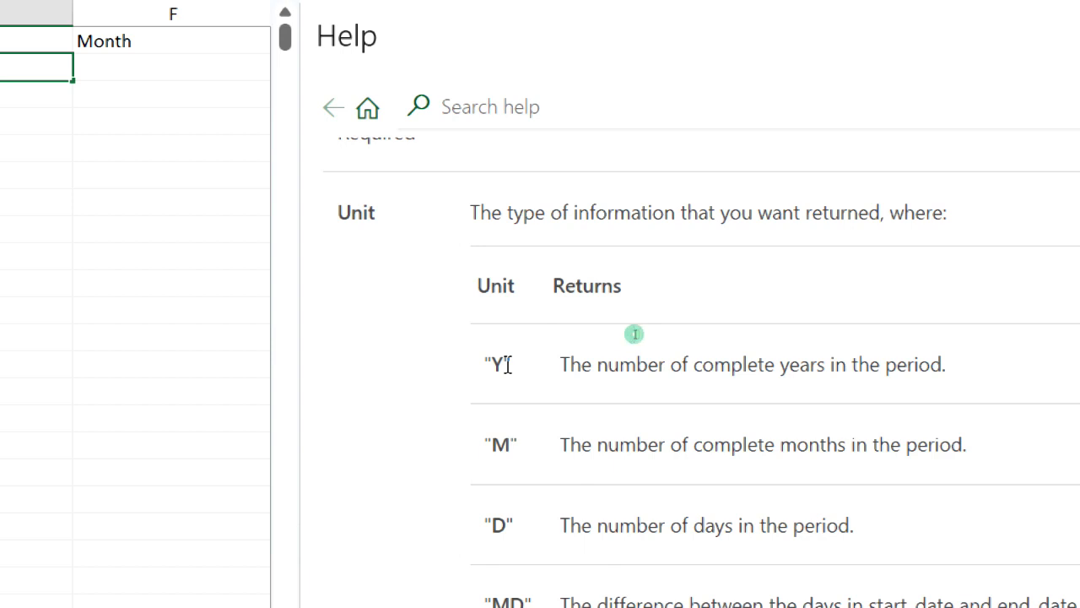
pyautogui.doubleClick(497, 365)
pyautogui.scroll(-2, 541, 362)
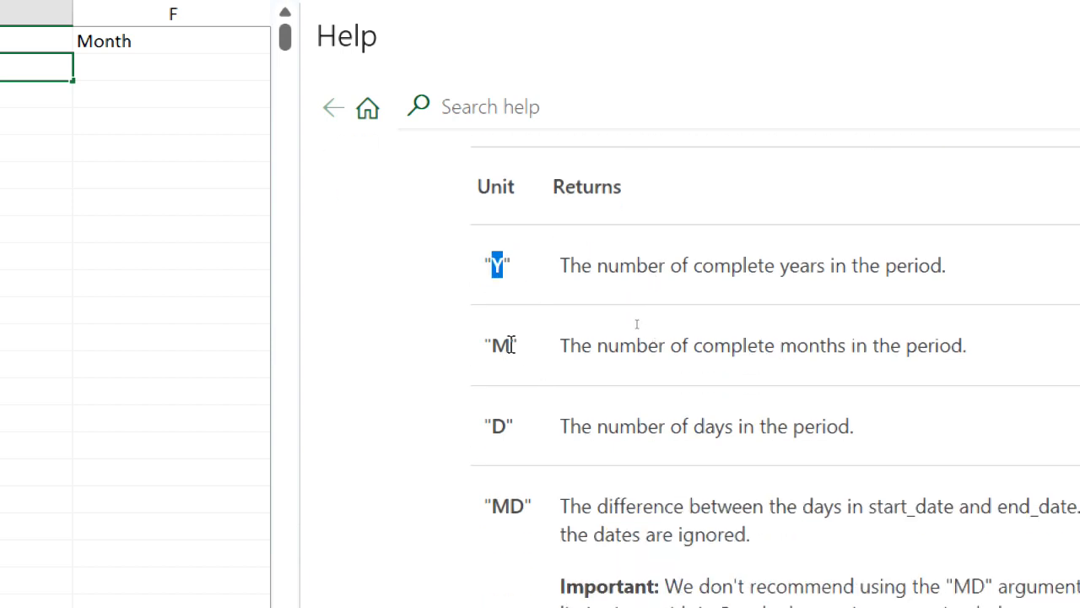
pyautogui.doubleClick(503, 346)
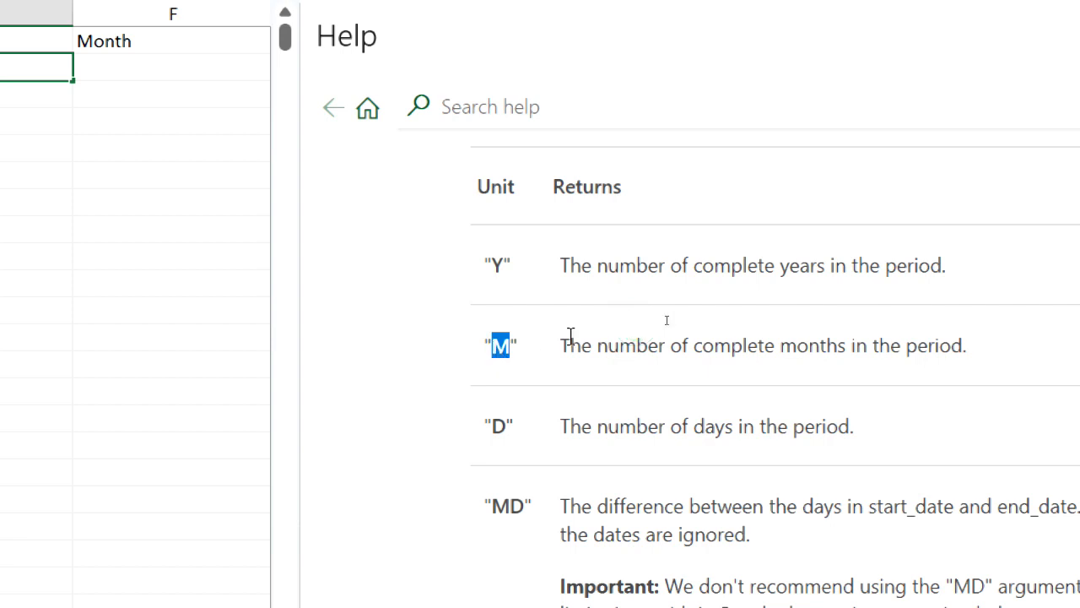
pyautogui.scroll(-2, 571, 338)
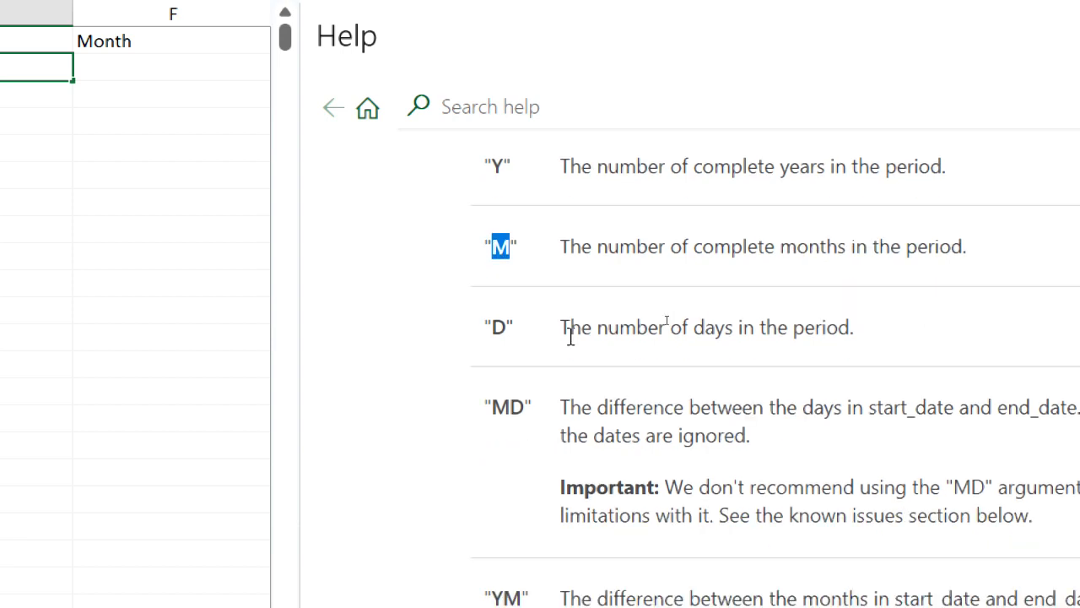
pyautogui.doubleClick(500, 329)
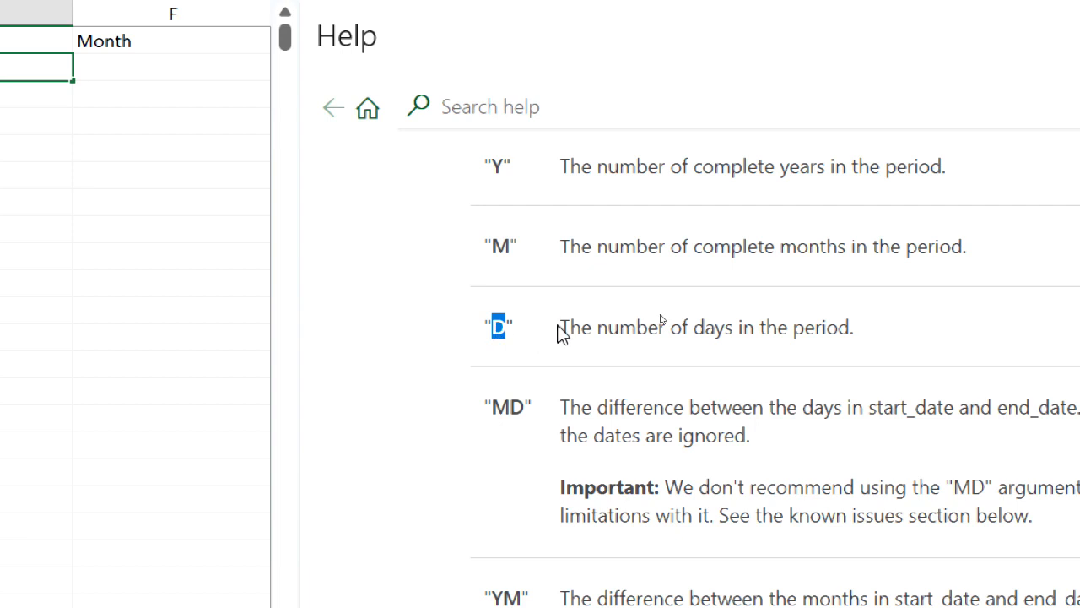
pyautogui.scroll(2, 561, 333)
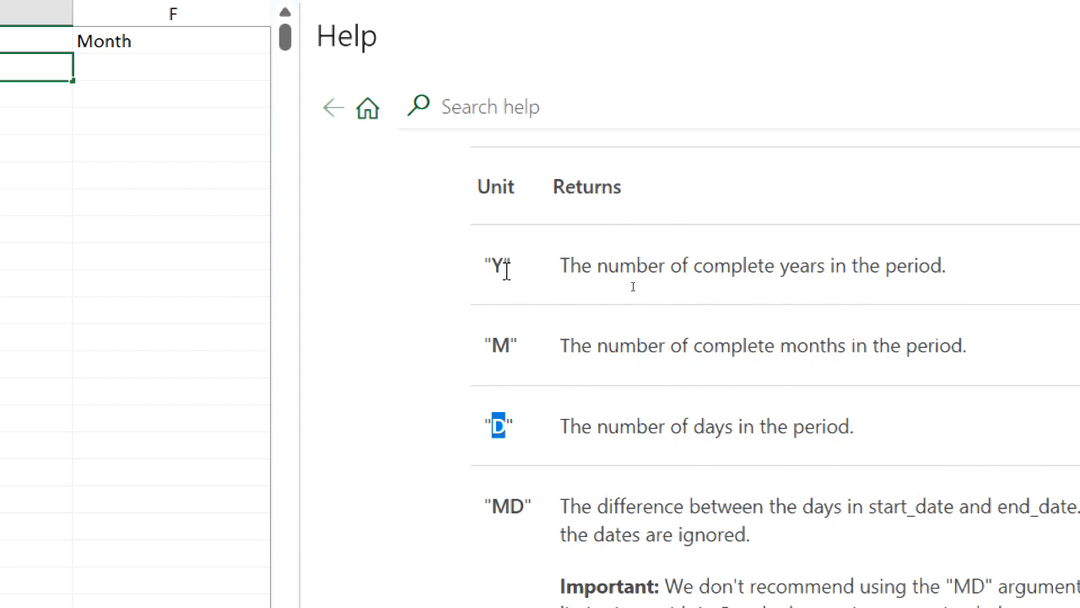
pyautogui.doubleClick(496, 265)
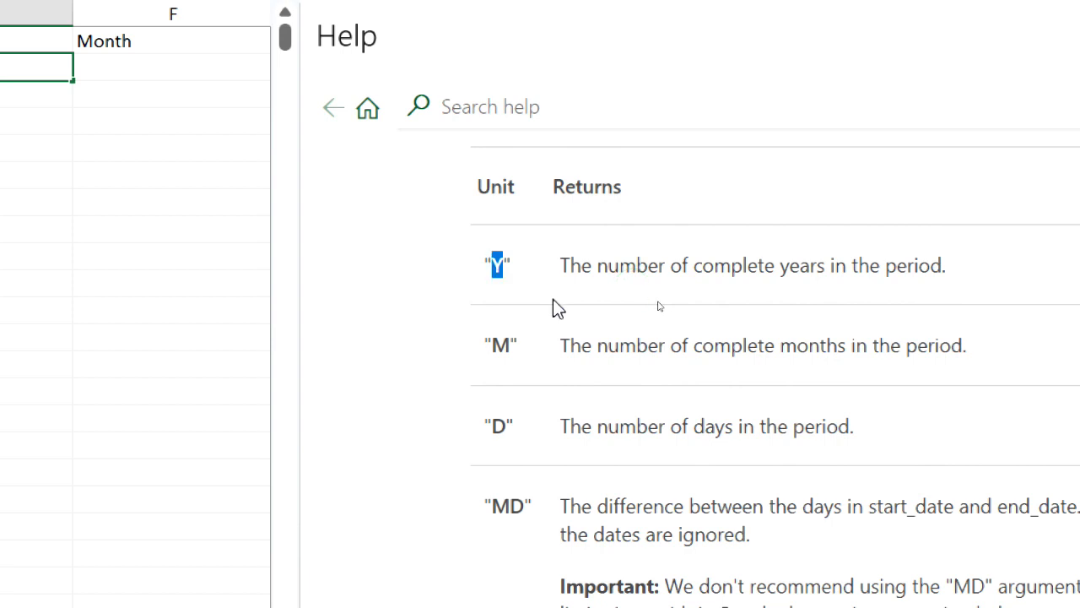
# Step: Read the help article's descriptions of the combined DATEDIF unit codes "MD", "YM" and "YD"
pyautogui.scroll(-4, 555, 304)
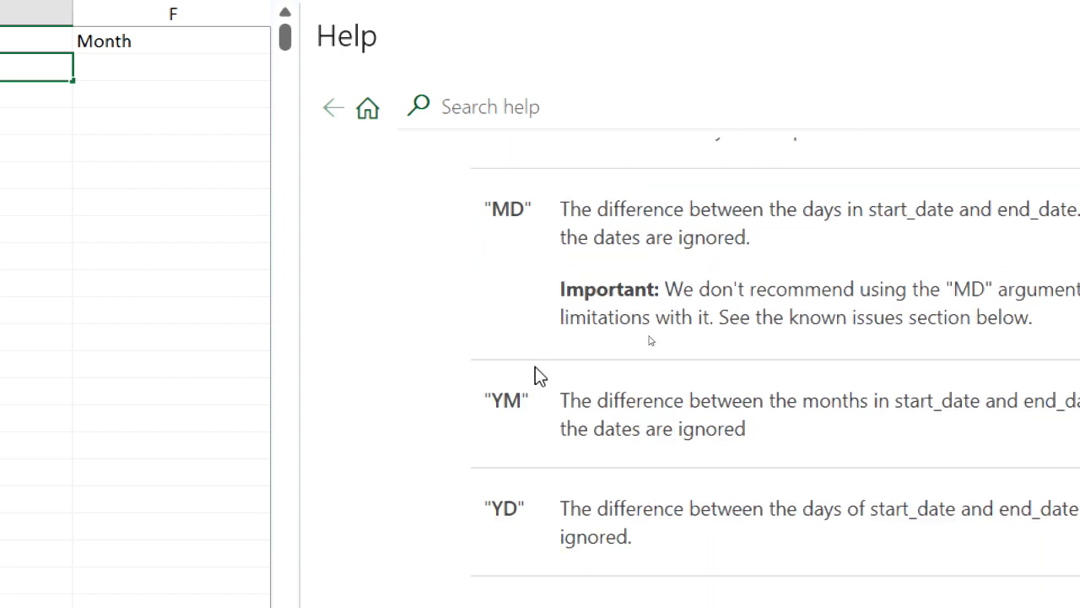
pyautogui.moveTo(523, 400); pyautogui.dragTo(485, 402)
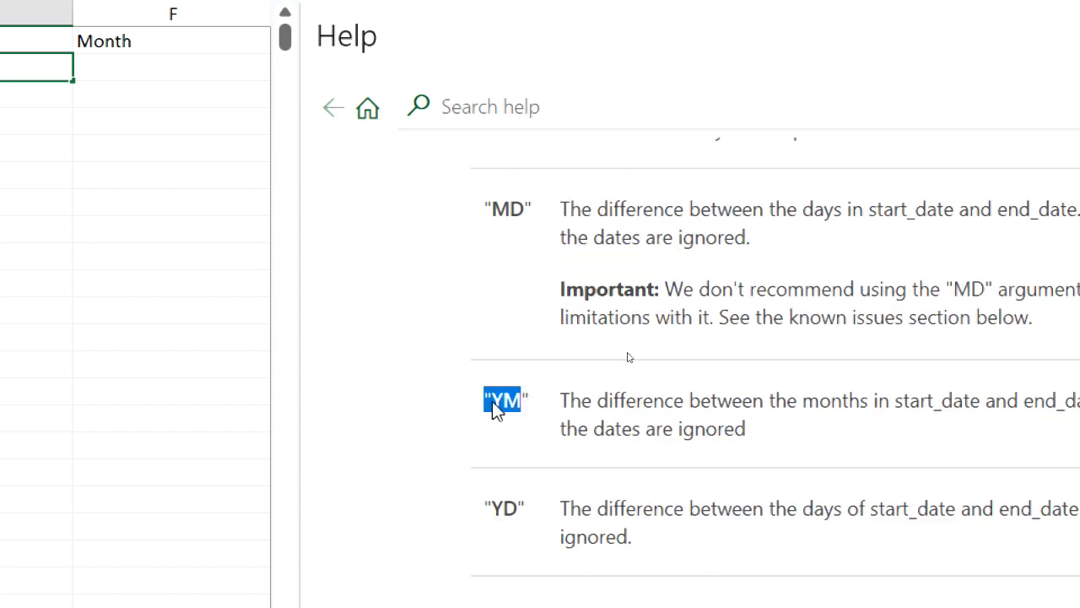
pyautogui.click(502, 408)
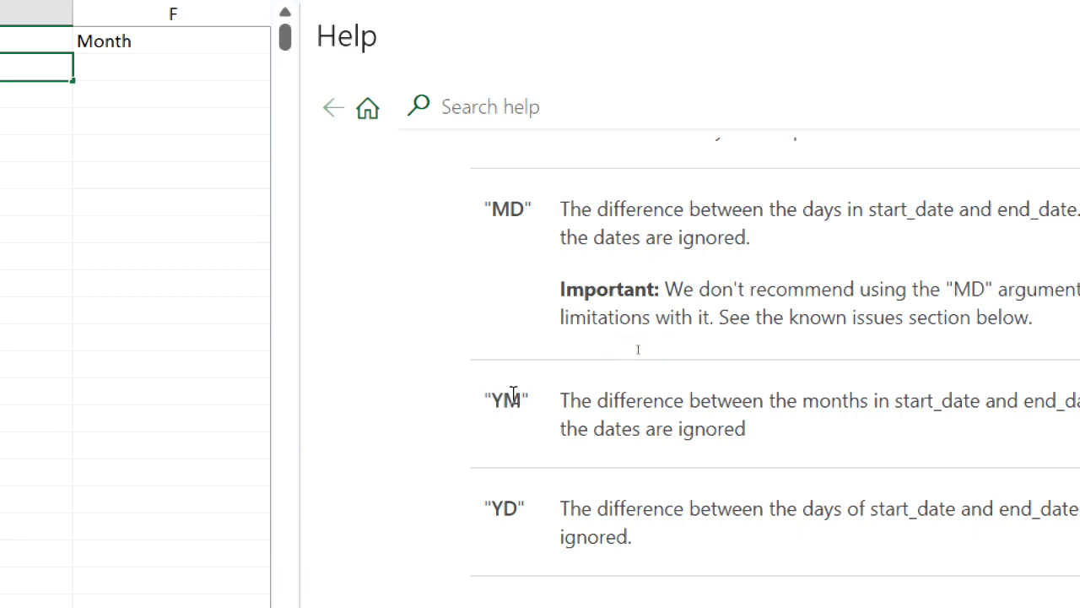
pyautogui.scroll(1, 516, 392)
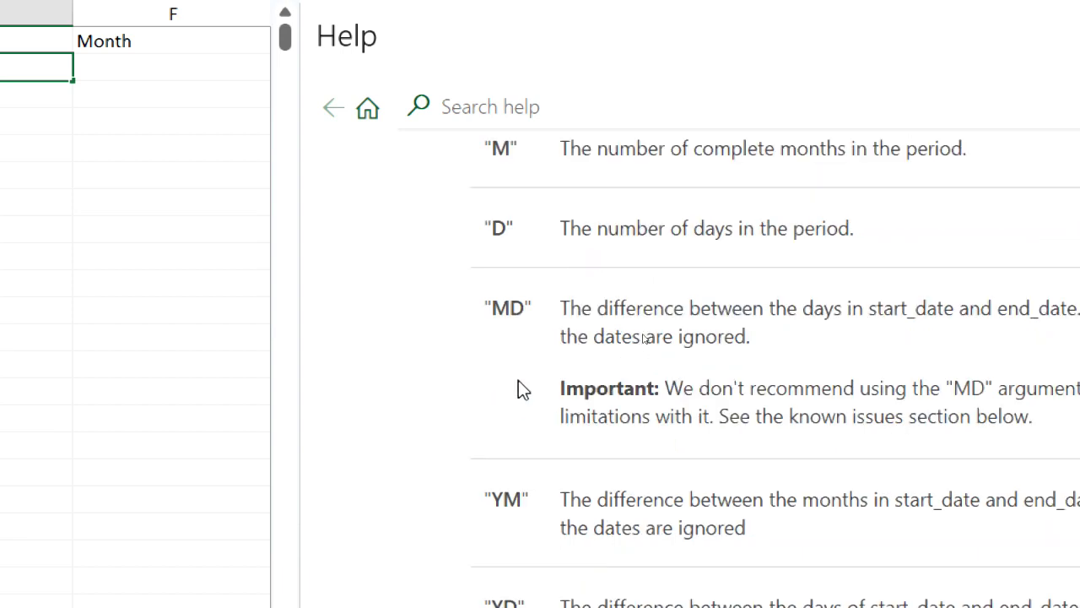
pyautogui.moveTo(516, 311); pyautogui.dragTo(495, 320)
pyautogui.click(520, 321)
# Step: Look through the DATEDIF article's remarks, examples and known issues, and close the help
pyautogui.scroll(-3, 868, 419)
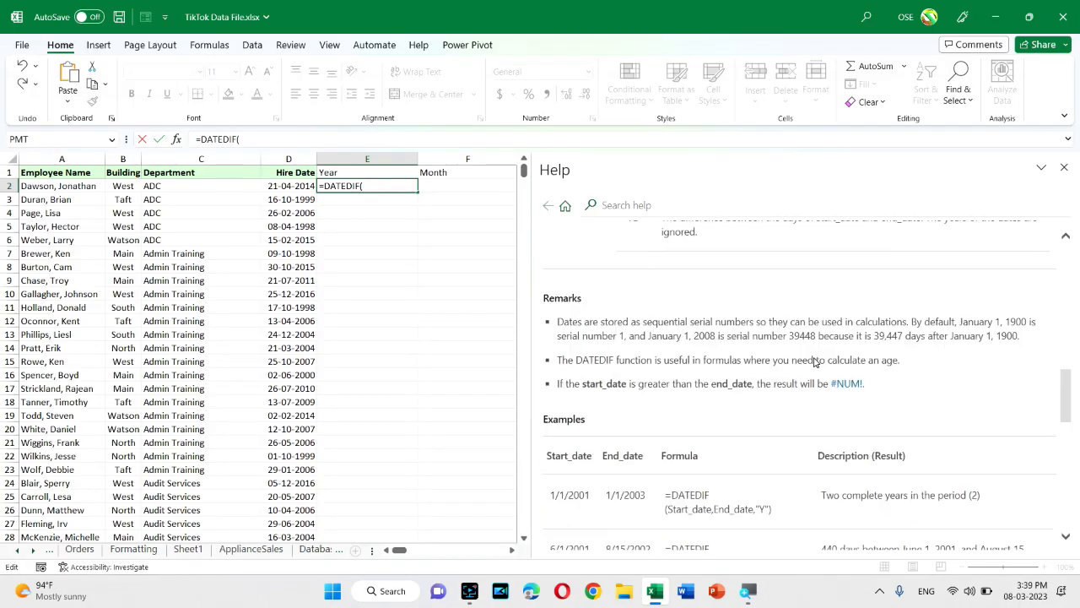
pyautogui.scroll(-2, 816, 361)
pyautogui.scroll(-4, 818, 365)
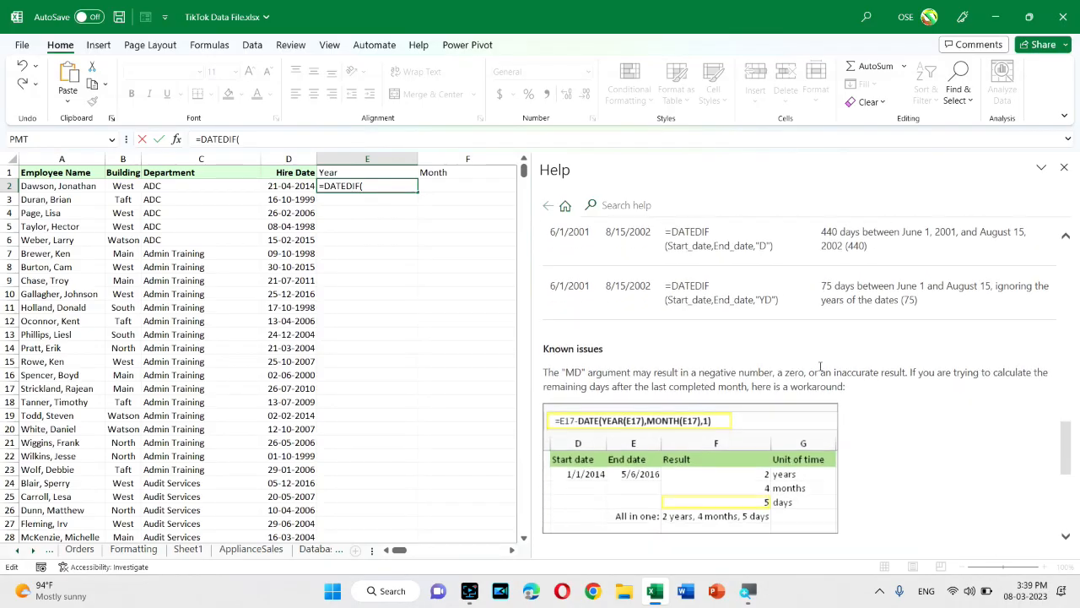
pyautogui.scroll(-2, 823, 380)
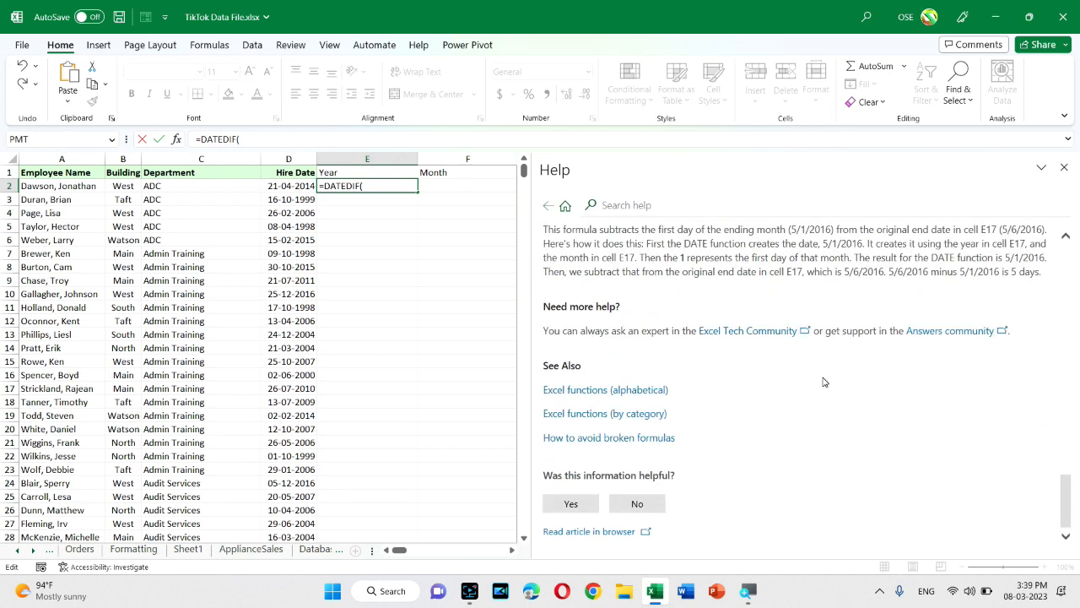
pyautogui.scroll(8, 824, 381)
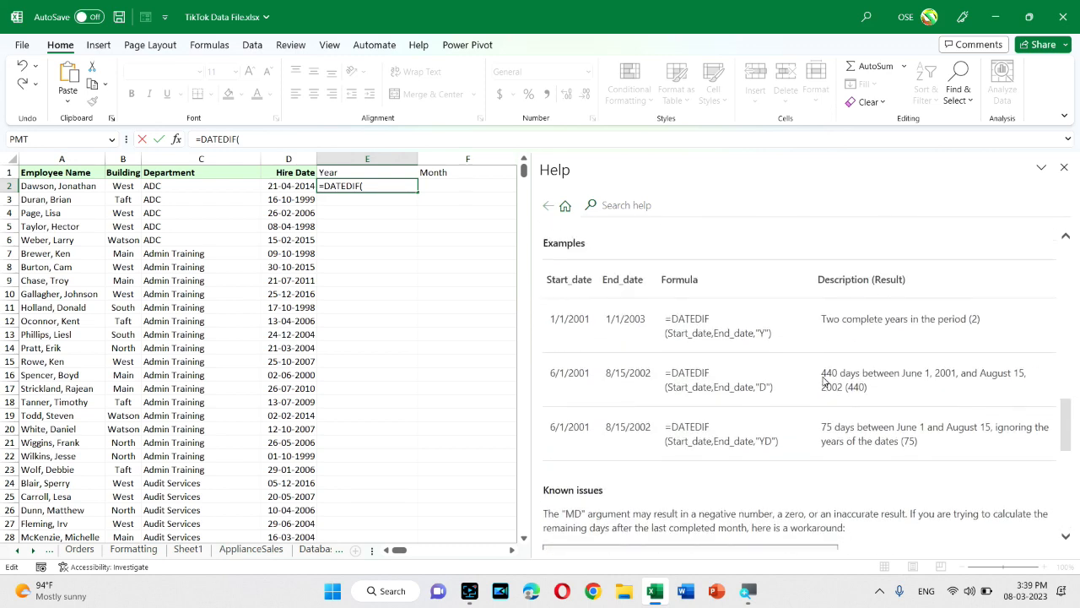
pyautogui.scroll(6, 823, 376)
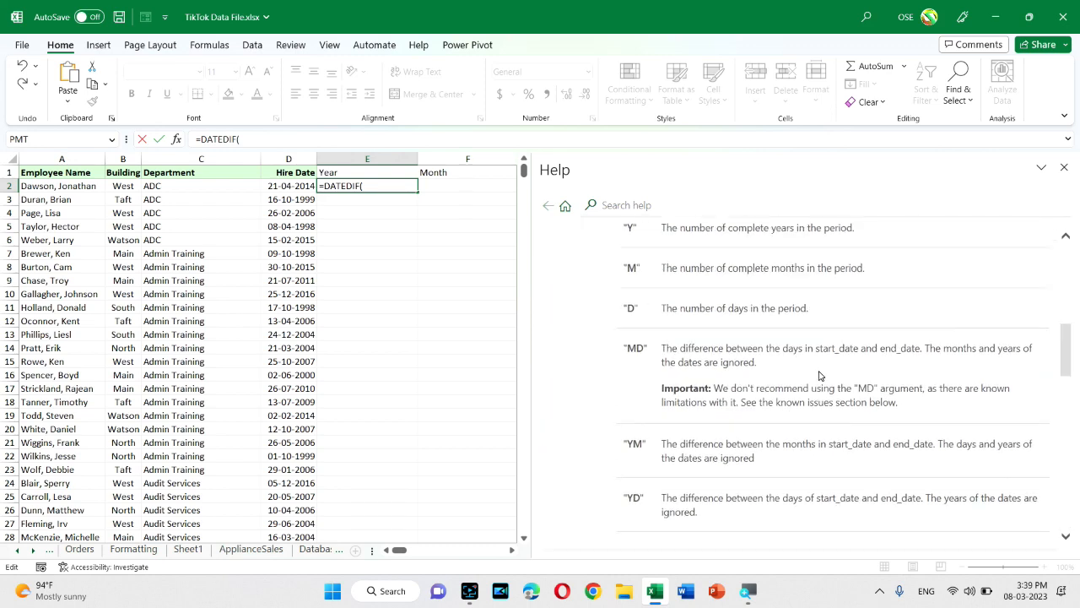
pyautogui.click(1063, 169)
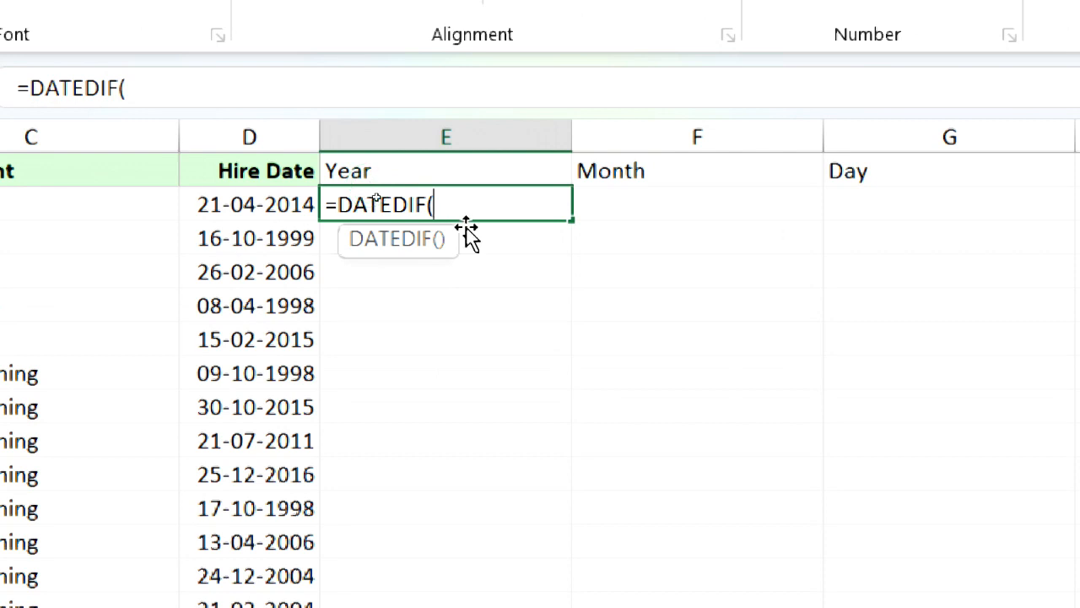
# Step: Complete the E2 formula as =DATEDIF(D2,TODAY(), "Y") to count the full years since the hire date
pyautogui.click(263, 209)
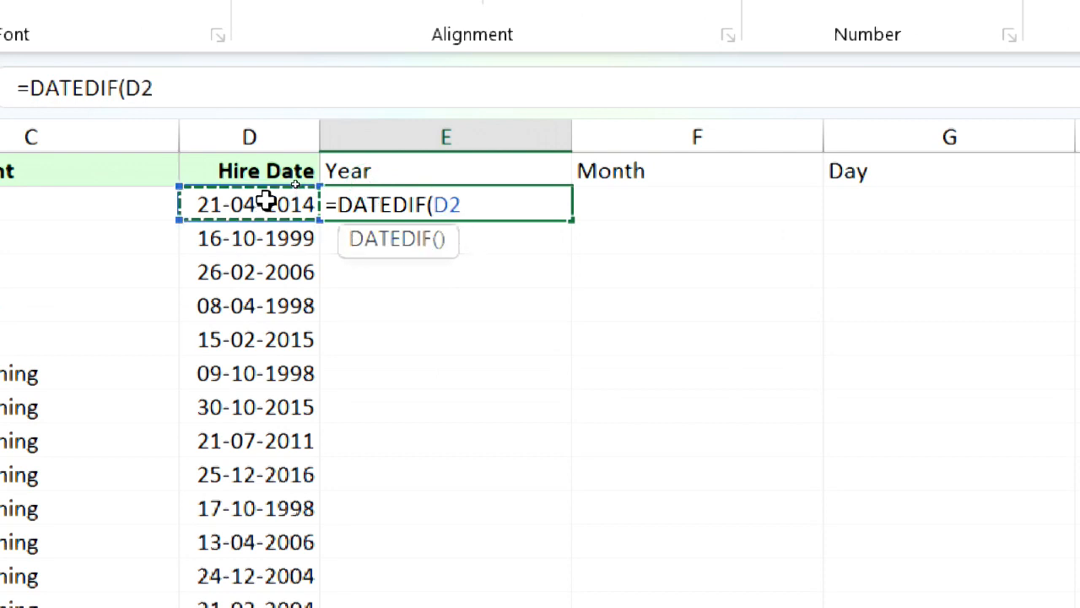
pyautogui.write(',')
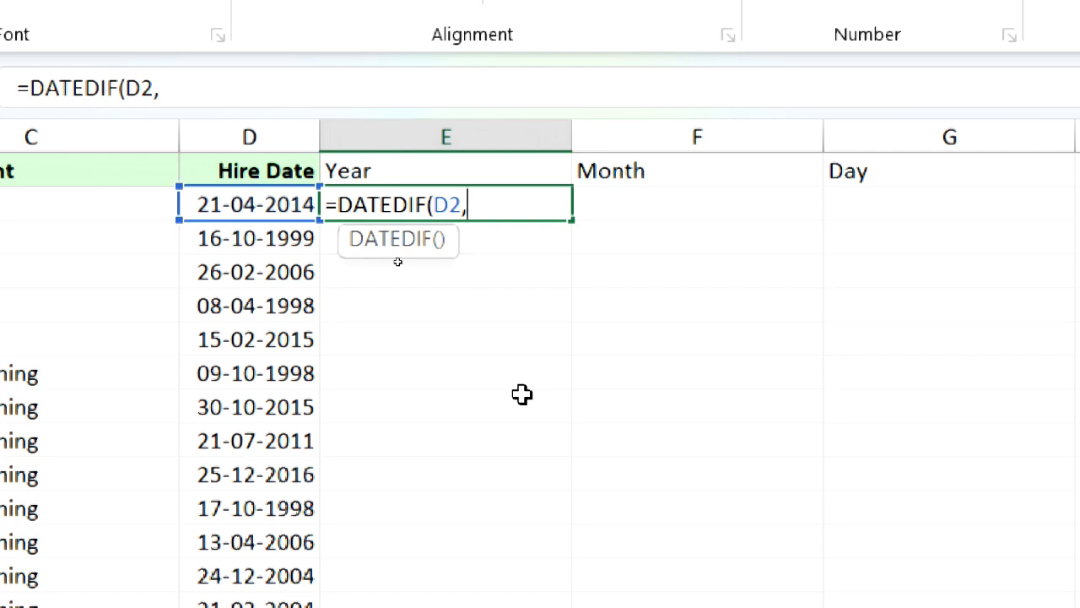
pyautogui.write('TOD')
pyautogui.press('Tab')
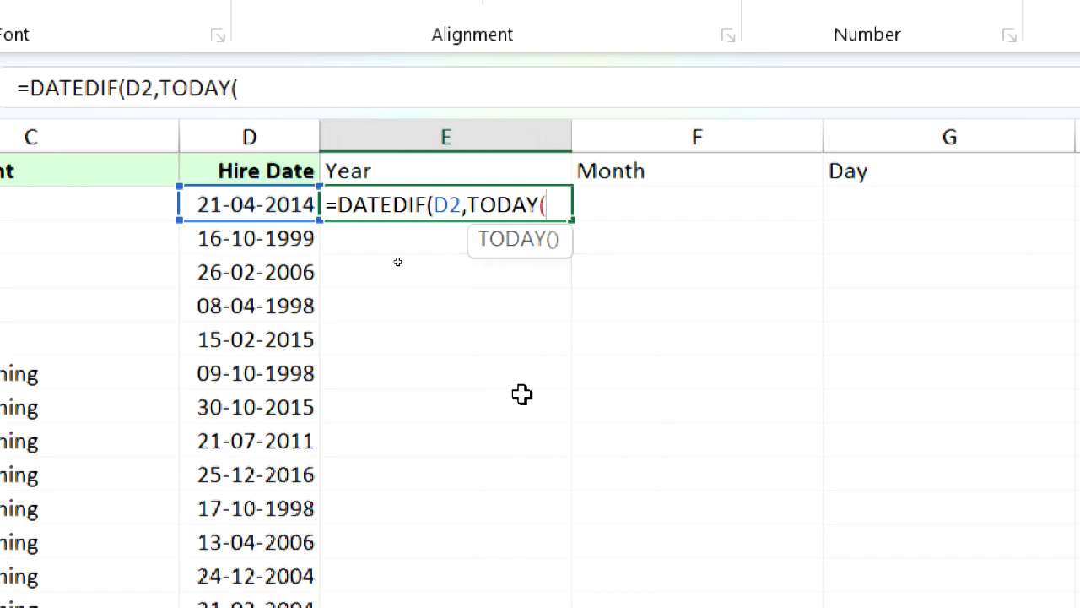
pyautogui.write(')')
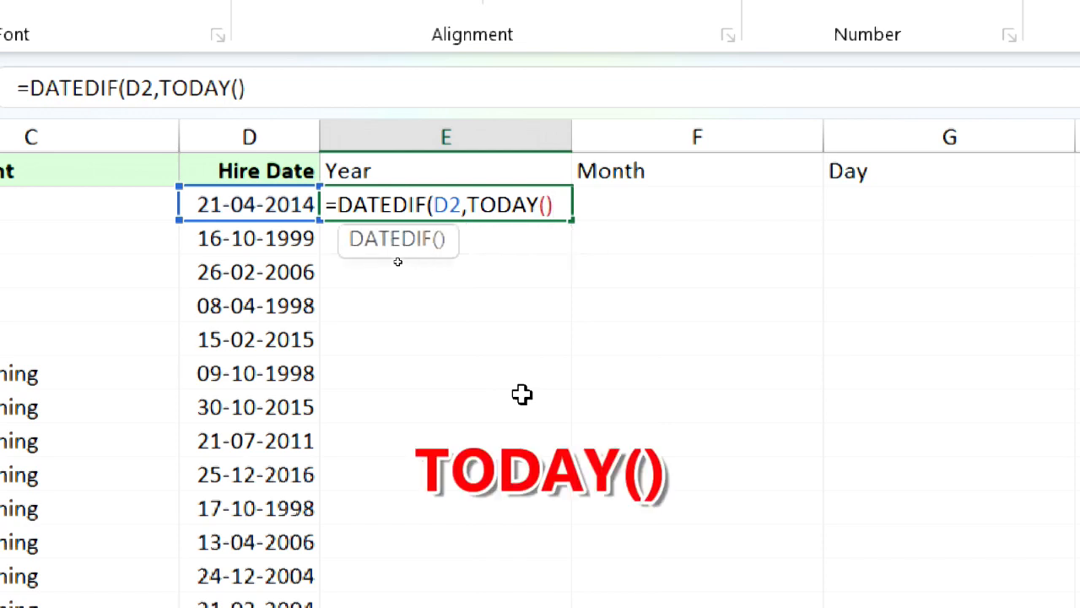
pyautogui.write(',')
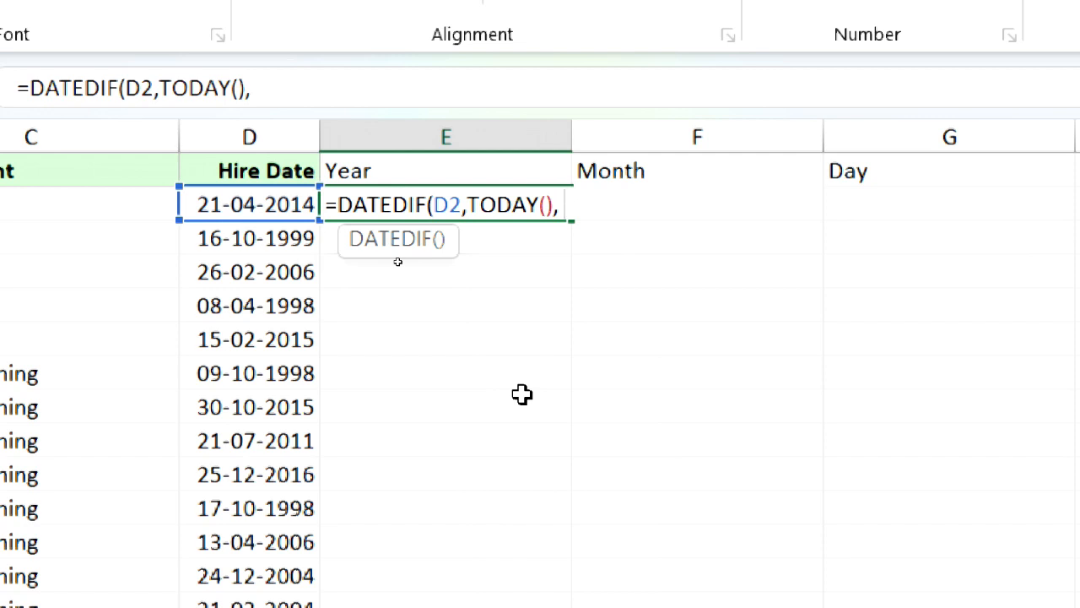
pyautogui.write(' "Y"')
pyautogui.write(')')
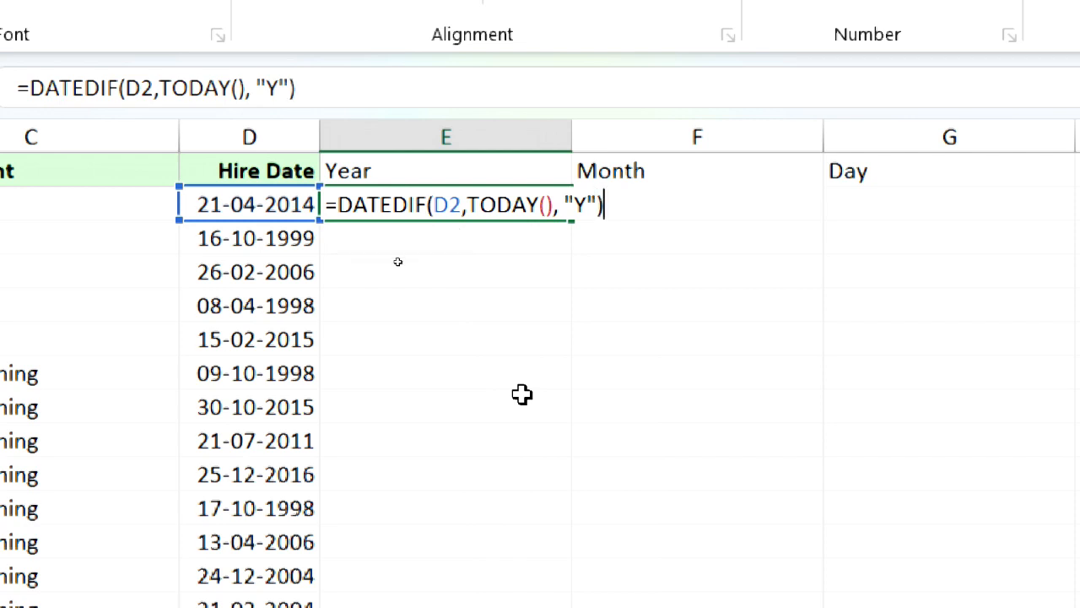
pyautogui.hotkey('ctrl', 'Return')
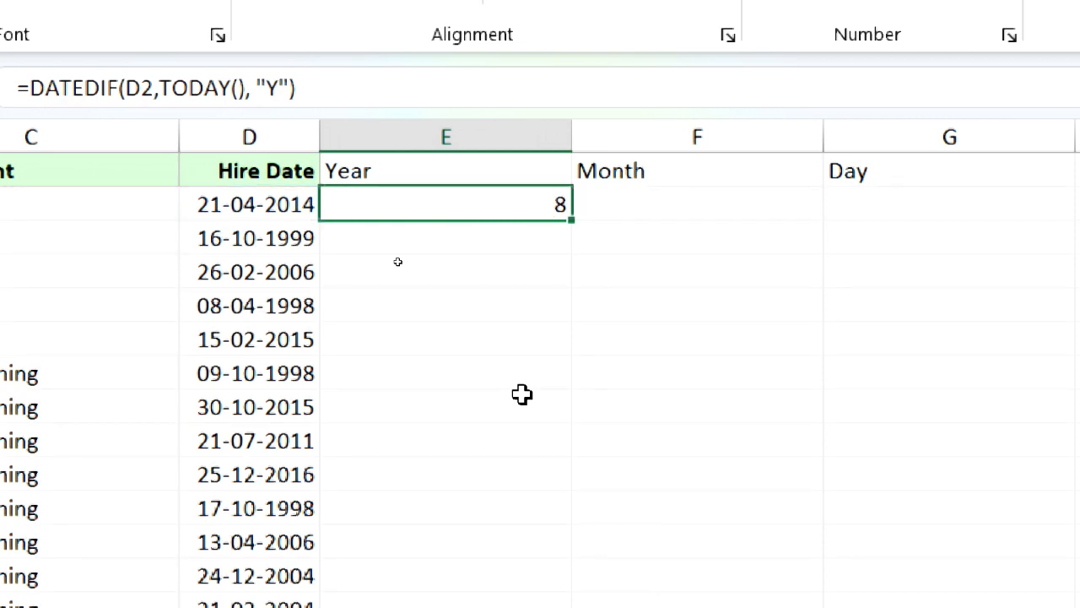
# Step: Append & " Years" to the DATEDIF formula in E2 so the number carries a unit label
pyautogui.click(289, 203)
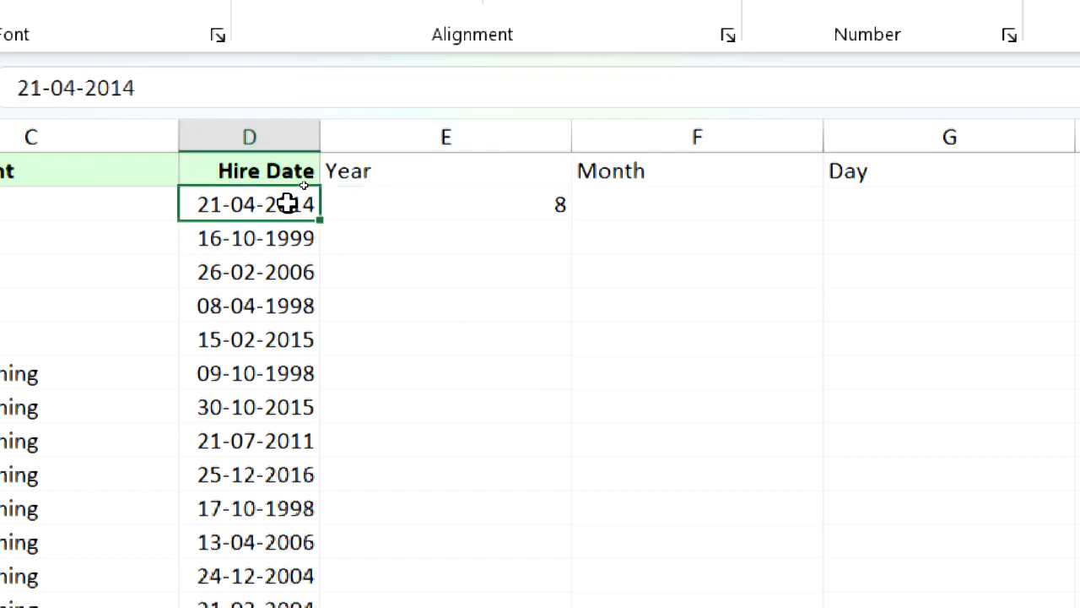
pyautogui.click(367, 206)
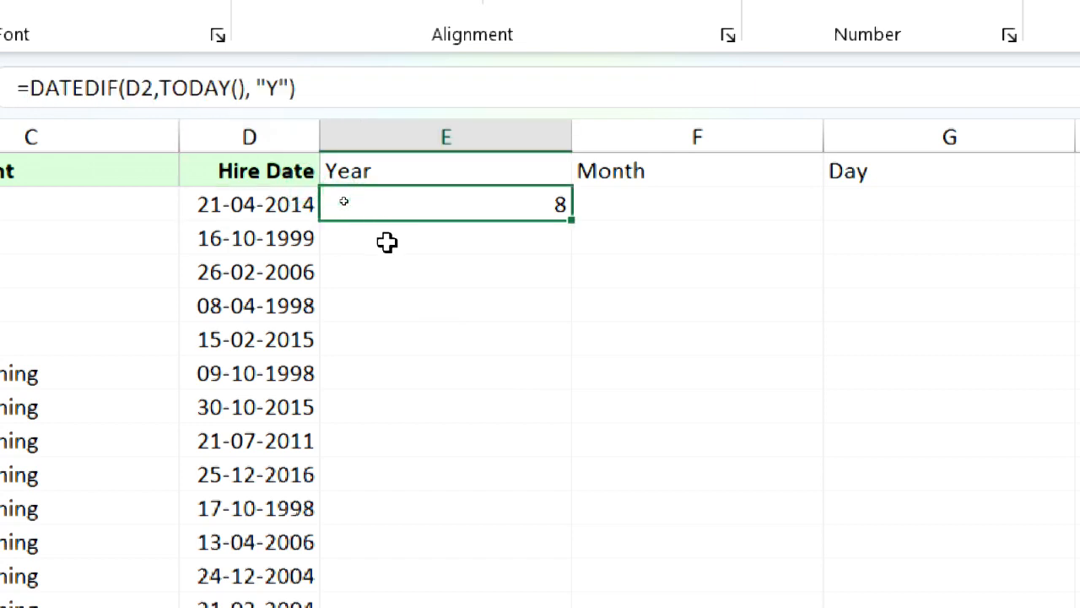
pyautogui.doubleClick(463, 200)
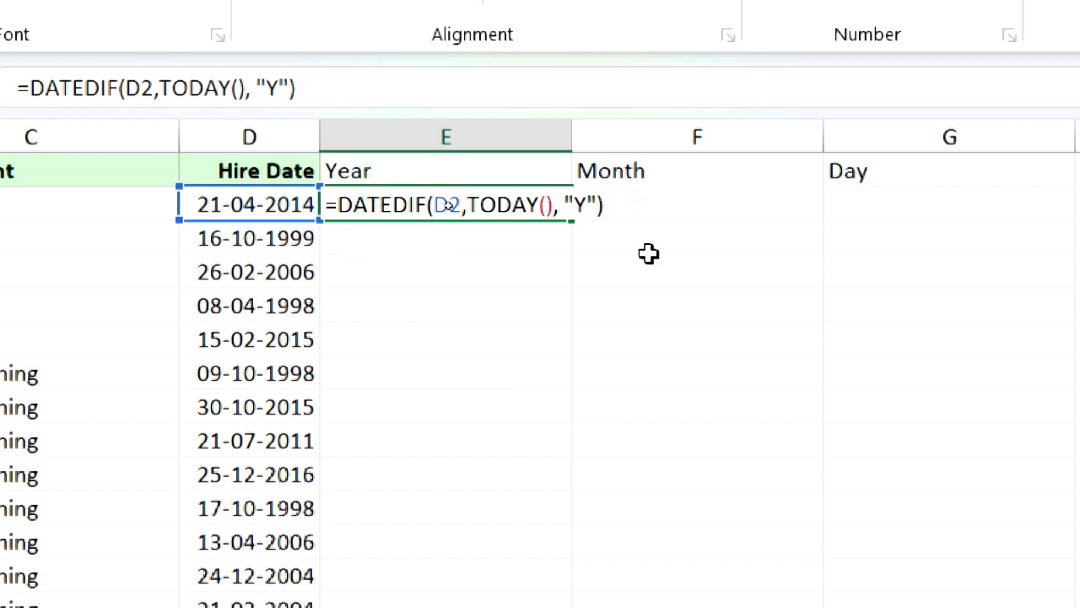
pyautogui.write('& " Years')
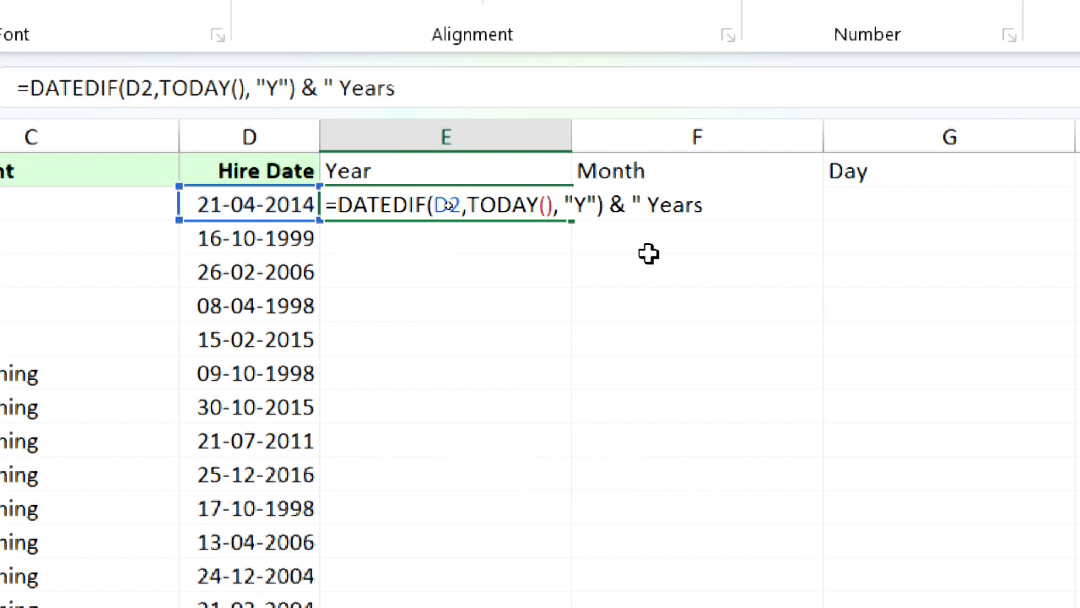
pyautogui.write('"')
pyautogui.hotkey('ctrl', 'Return')
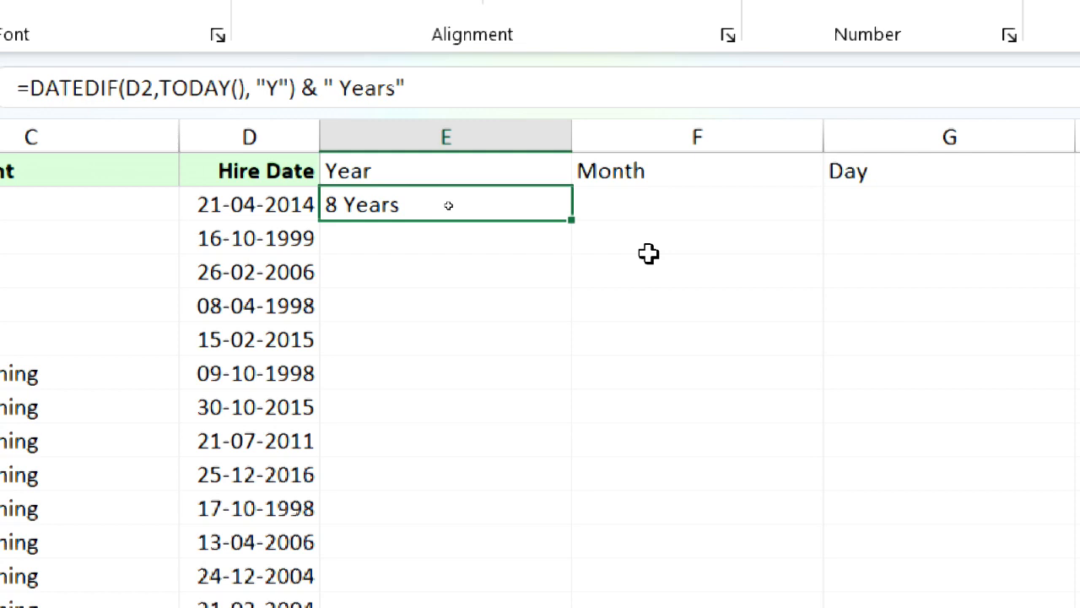
# Step: Fill the E2 formula down the Year column and check a few rows against their hire dates
pyautogui.doubleClick(573, 222)
pyautogui.click(501, 234)
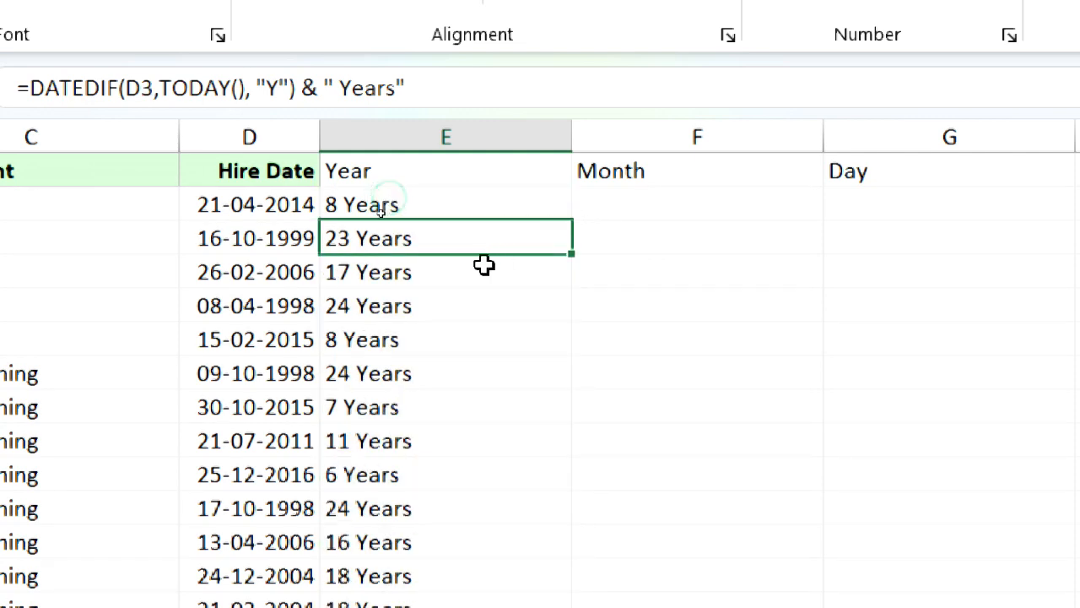
pyautogui.click(281, 273)
pyautogui.click(386, 272)
pyautogui.click(398, 310)
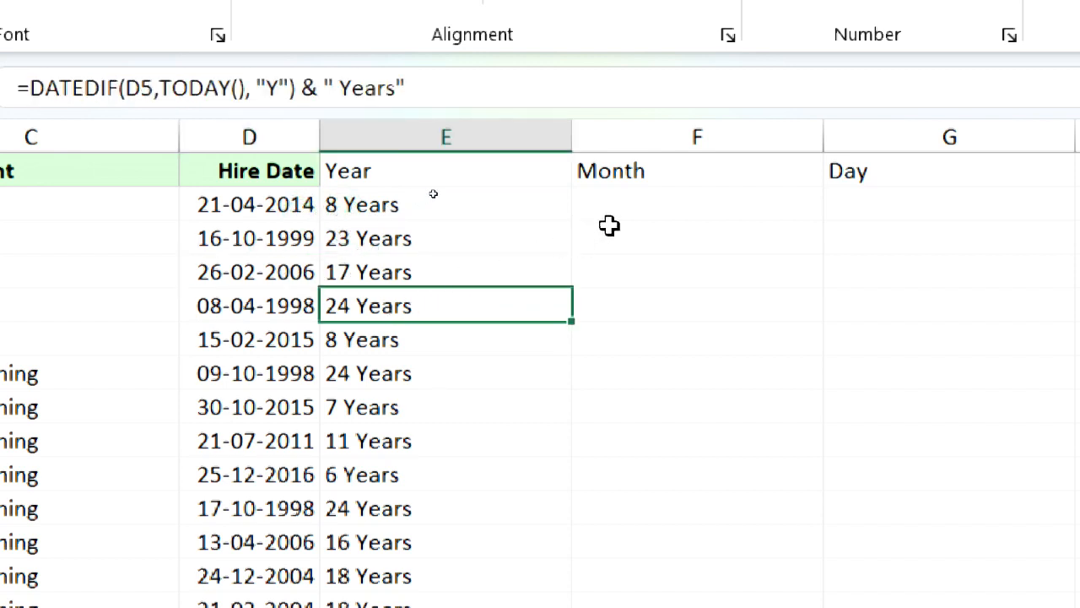
# Step: Copy only the DATEDIF part of the E2 formula, without the " Years" text, and paste it into F2 under Month
pyautogui.click(504, 207)
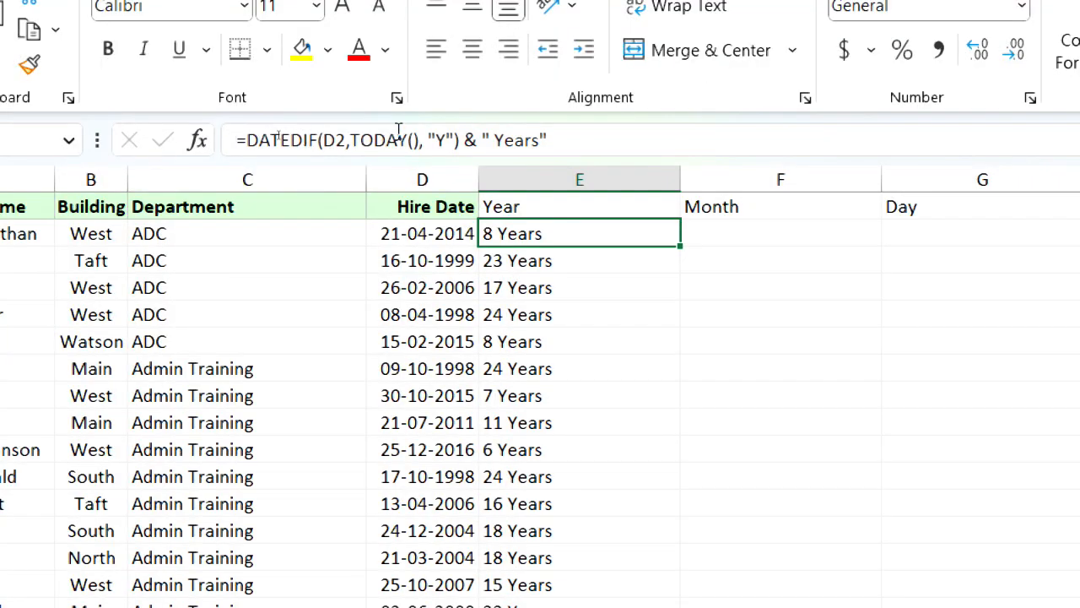
pyautogui.moveTo(458, 139); pyautogui.dragTo(233, 141)
pyautogui.hotkey('ctrl', 'c')
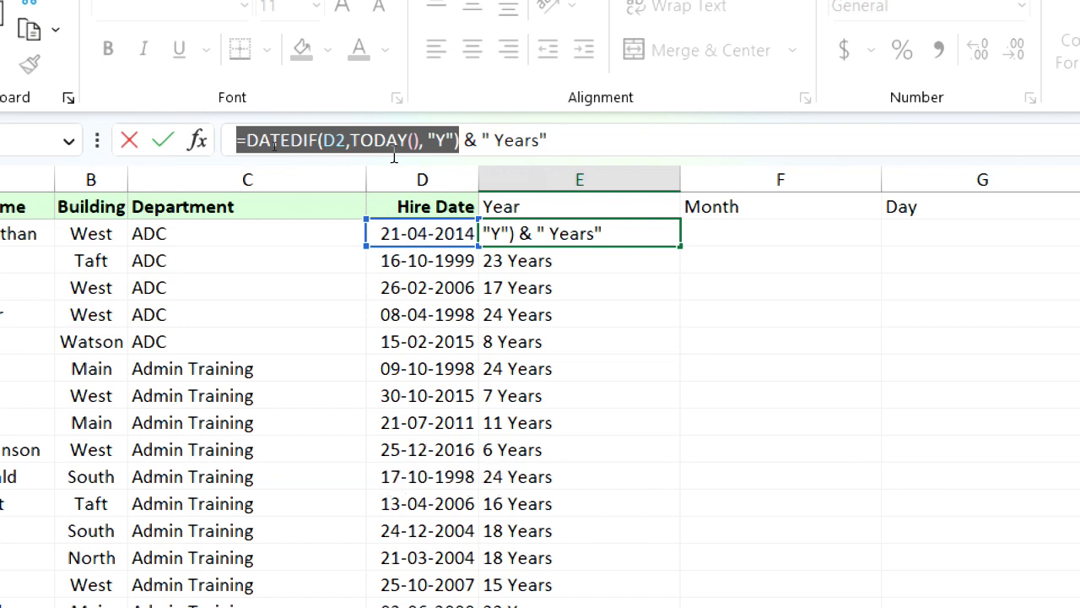
pyautogui.press('Escape')
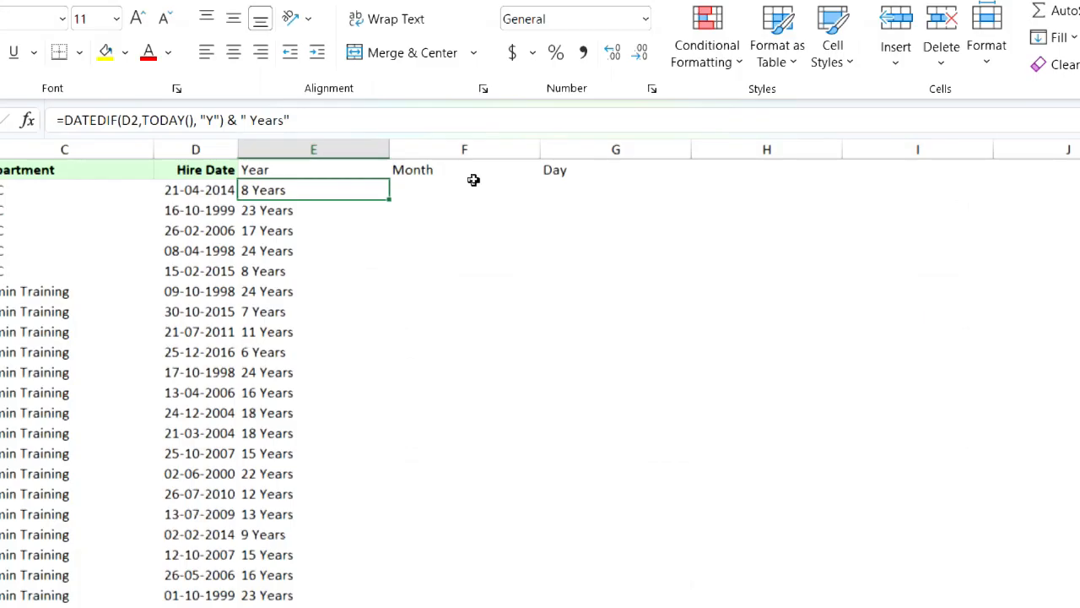
pyautogui.click(442, 189)
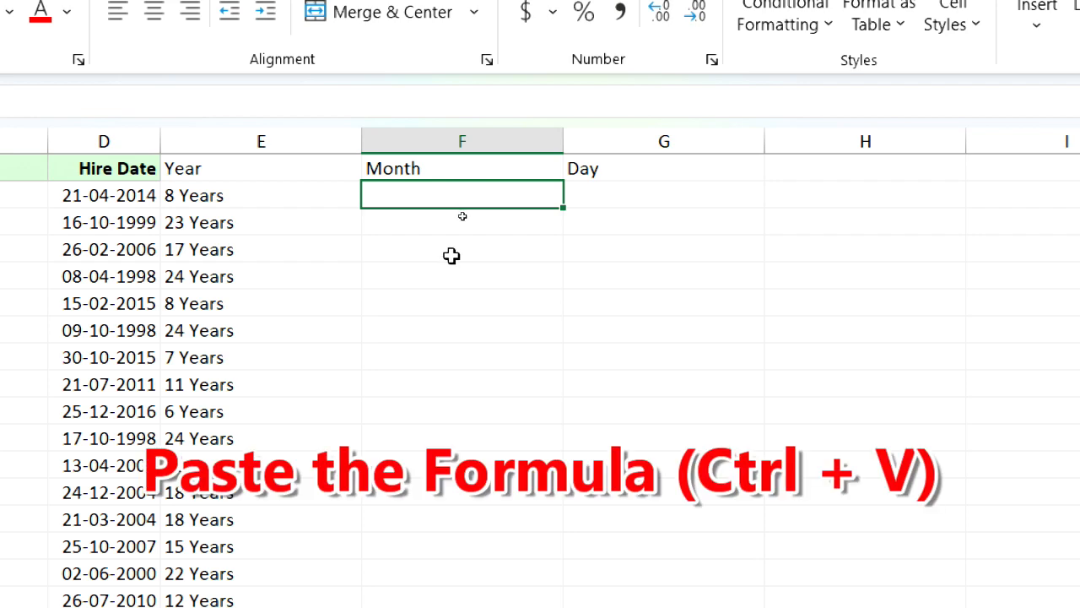
pyautogui.hotkey('ctrl', 'v')
# Step: Change the unit in the F2 formula to "YM" and append & " Months" to it
pyautogui.doubleClick(488, 183)
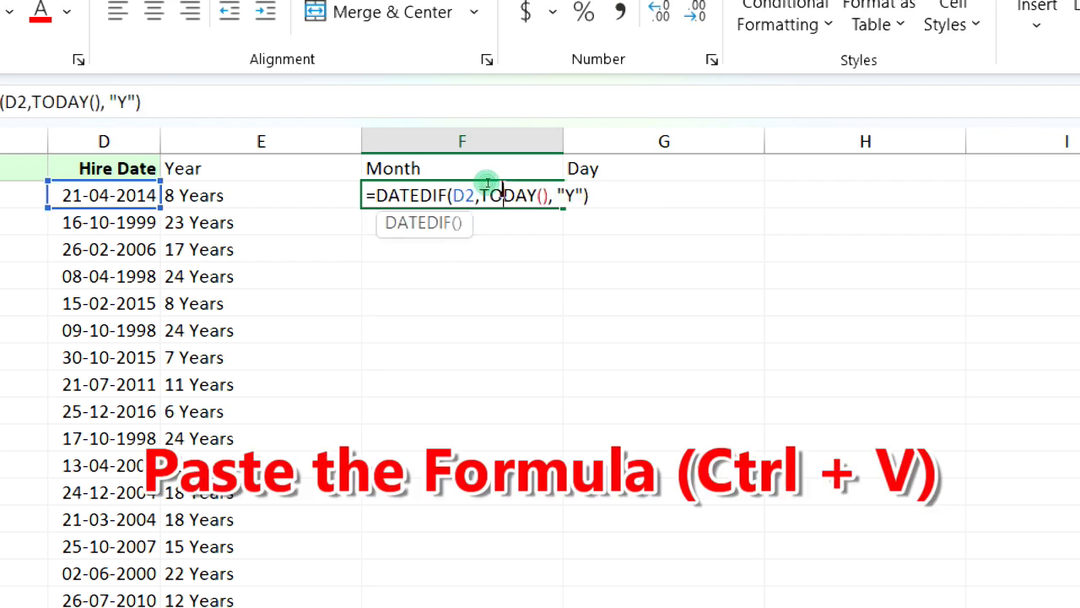
pyautogui.click(578, 195)
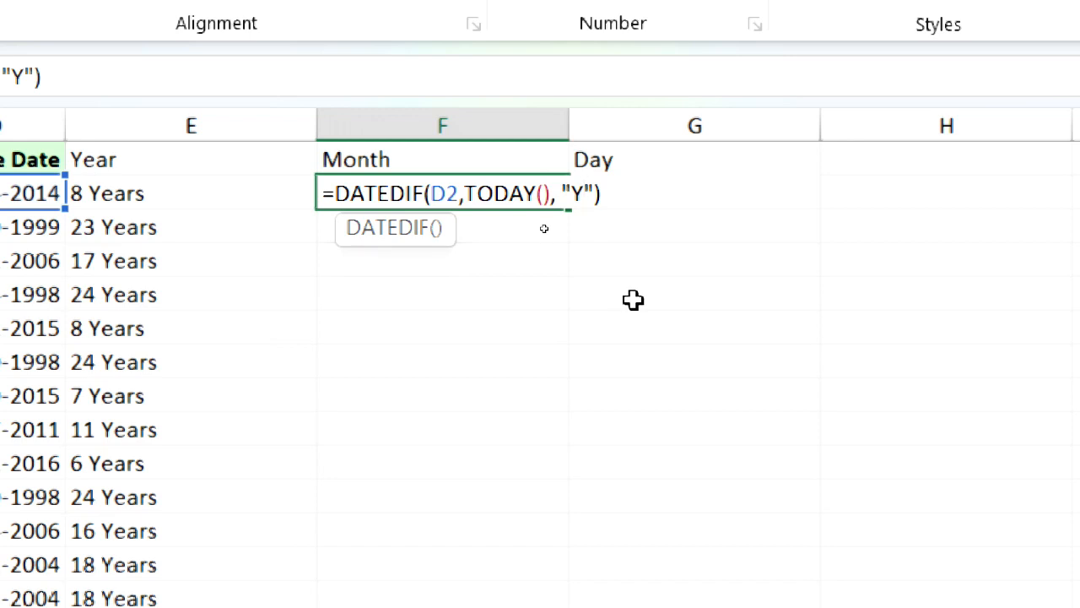
pyautogui.write('M')
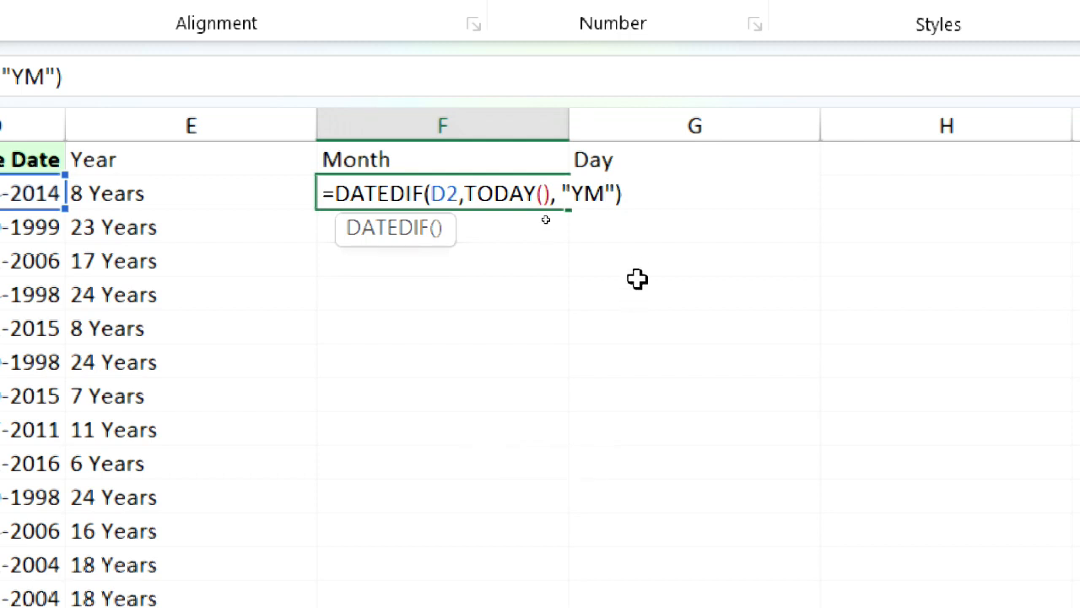
pyautogui.click(643, 195)
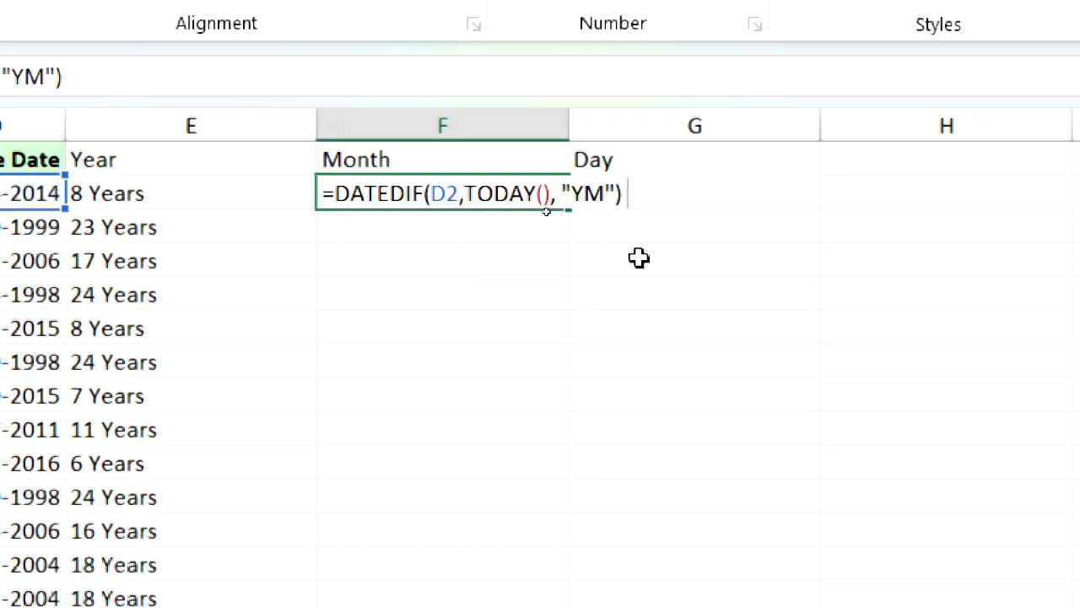
pyautogui.write('& ')
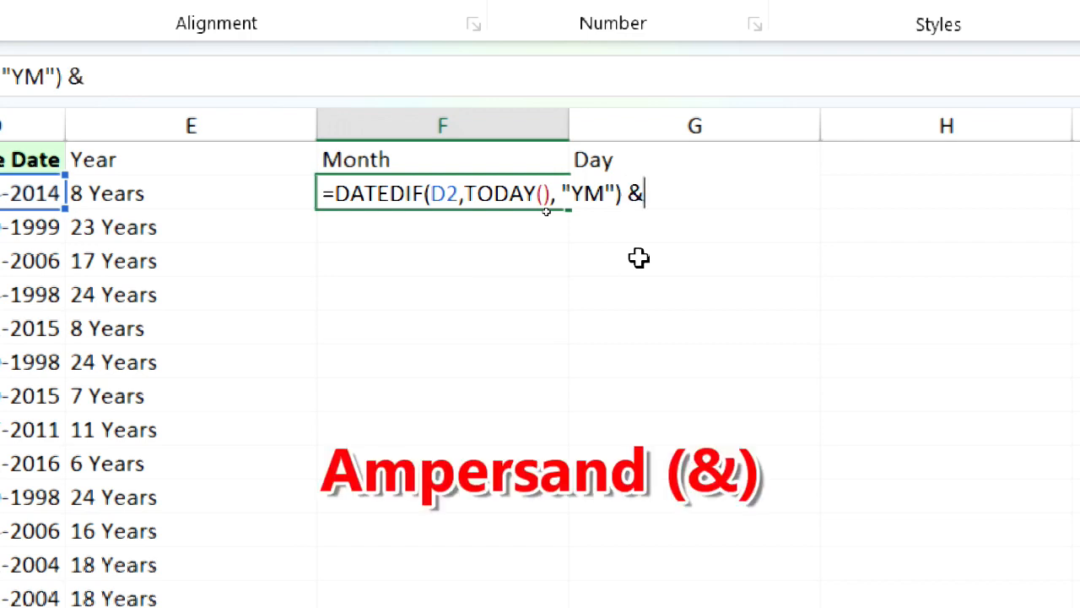
pyautogui.write('" ')
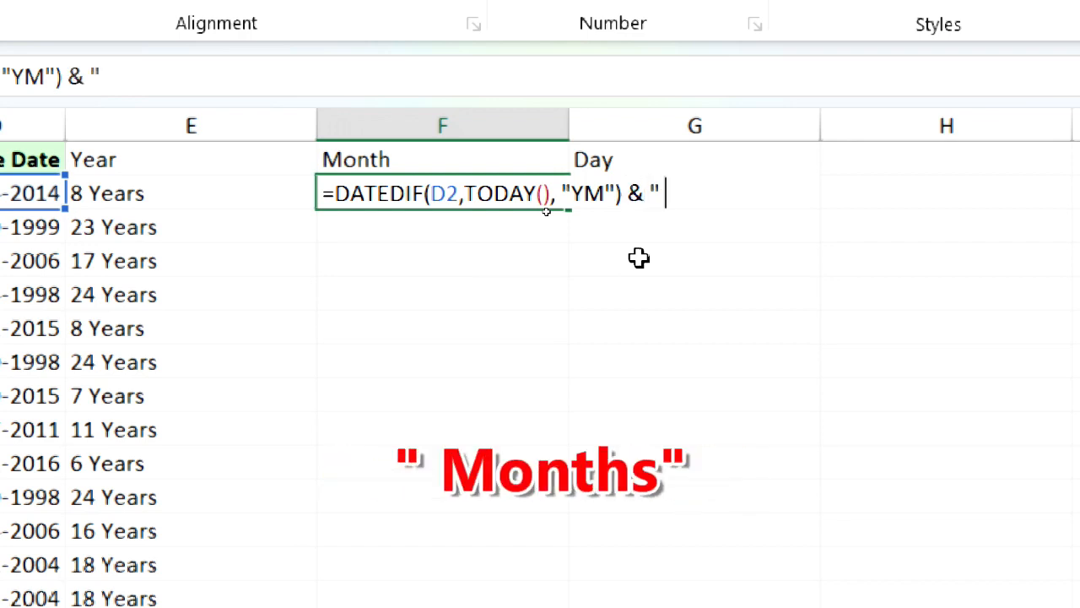
pyautogui.write('Months"')
pyautogui.hotkey('ctrl', 'Return')
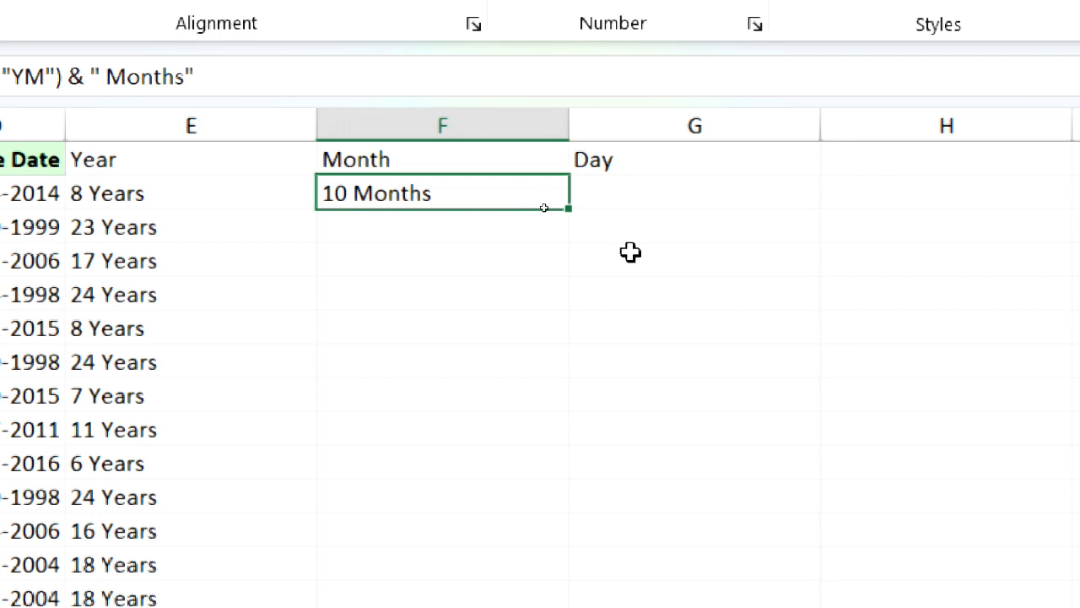
# Step: Paste the copied DATEDIF formula into G2 under Day and change its unit to "MD"
pyautogui.click(637, 202)
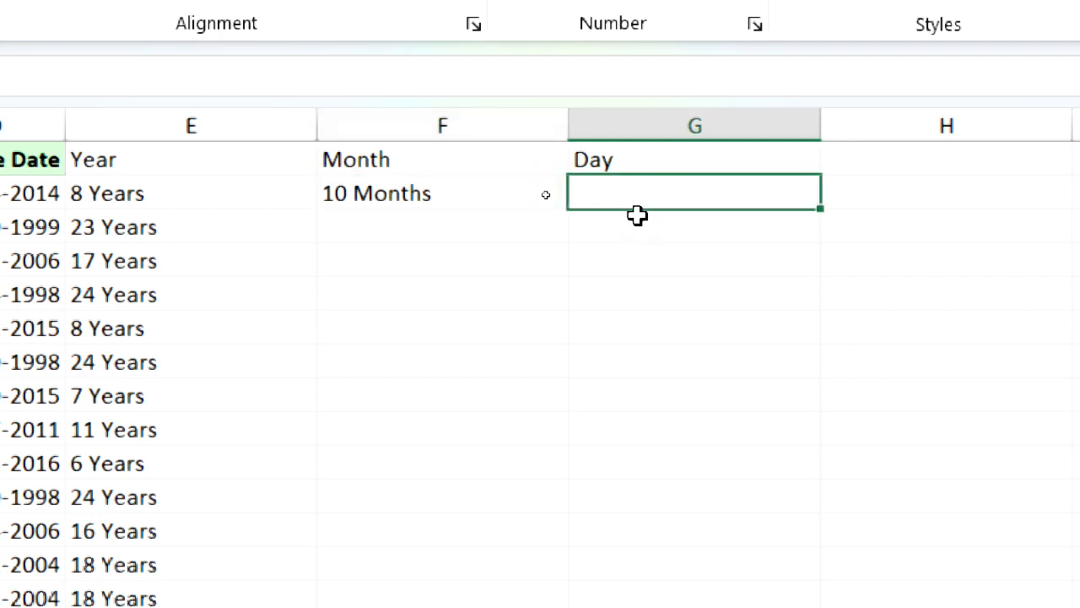
pyautogui.hotkey('ctrl', 'v')
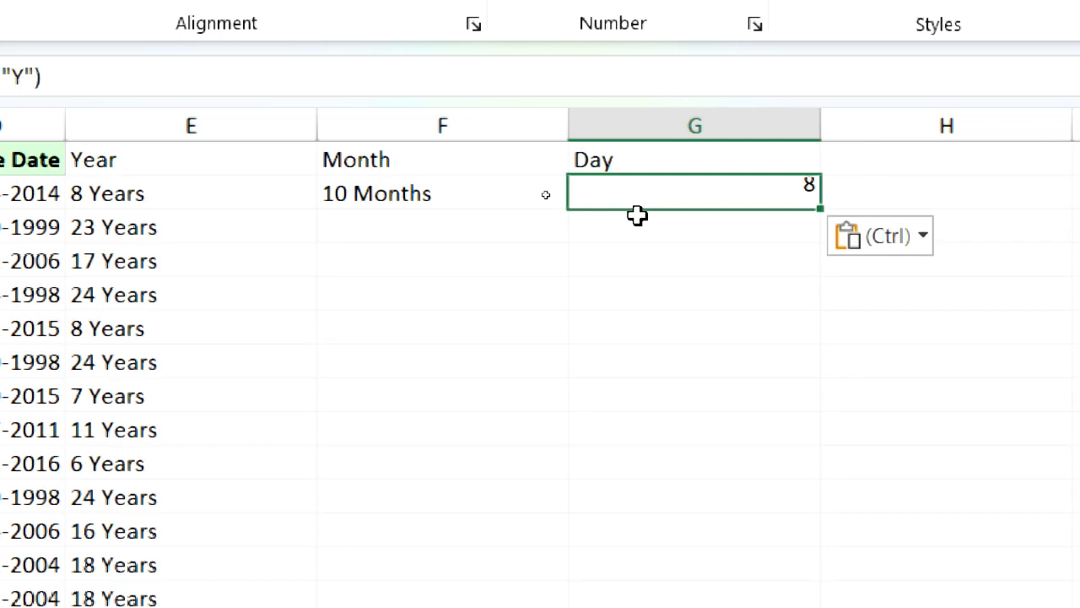
pyautogui.doubleClick(674, 192)
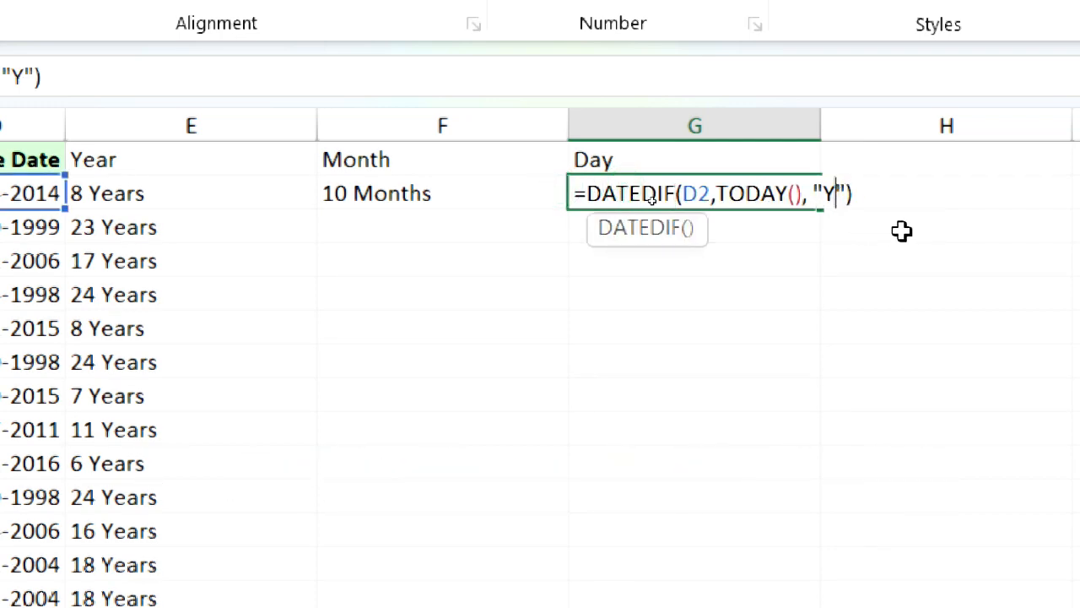
pyautogui.press('BackSpace')
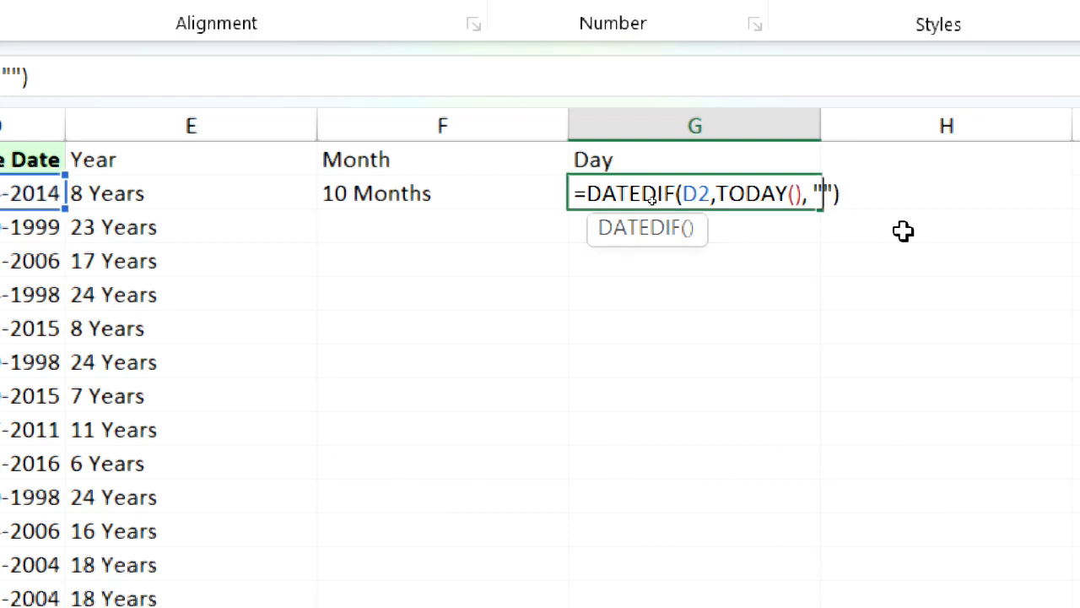
pyautogui.write('MD')
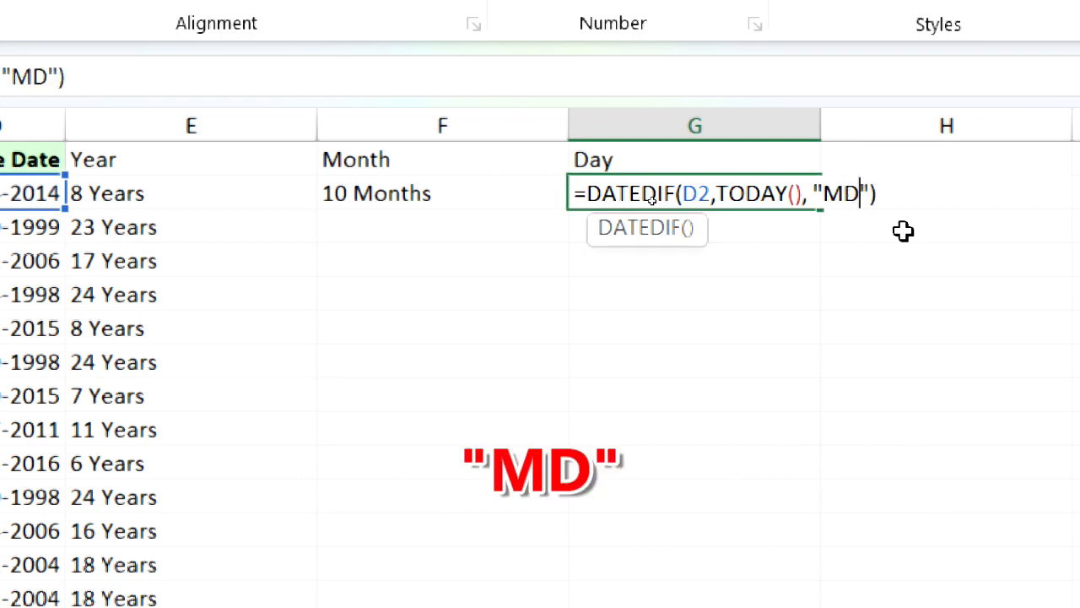
# Step: Append & " Days" to the DATEDIF formula in G2 and enter it
pyautogui.click(897, 199)
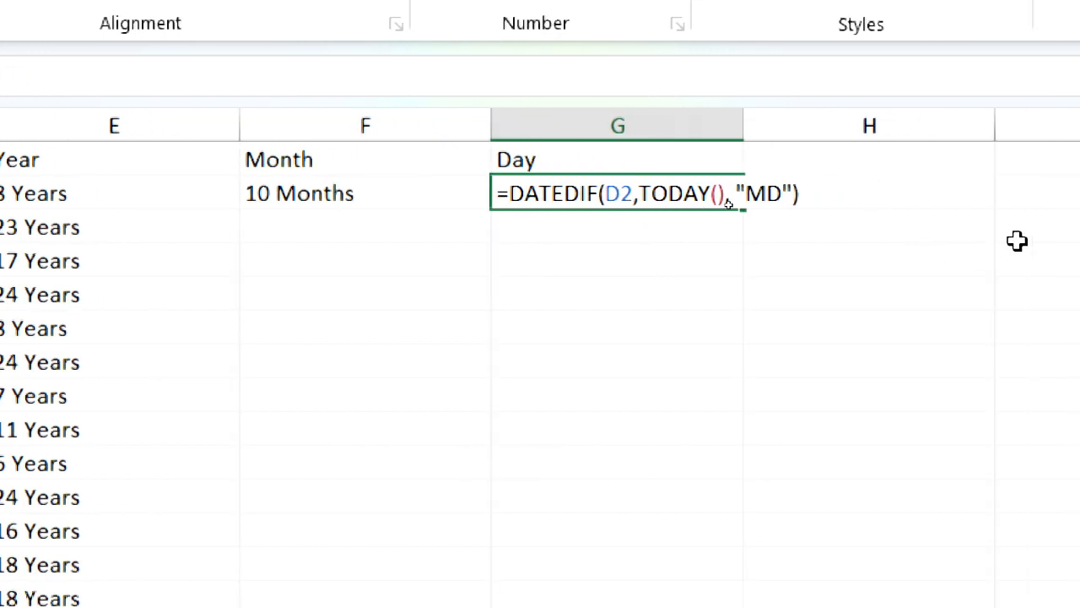
pyautogui.write('&')
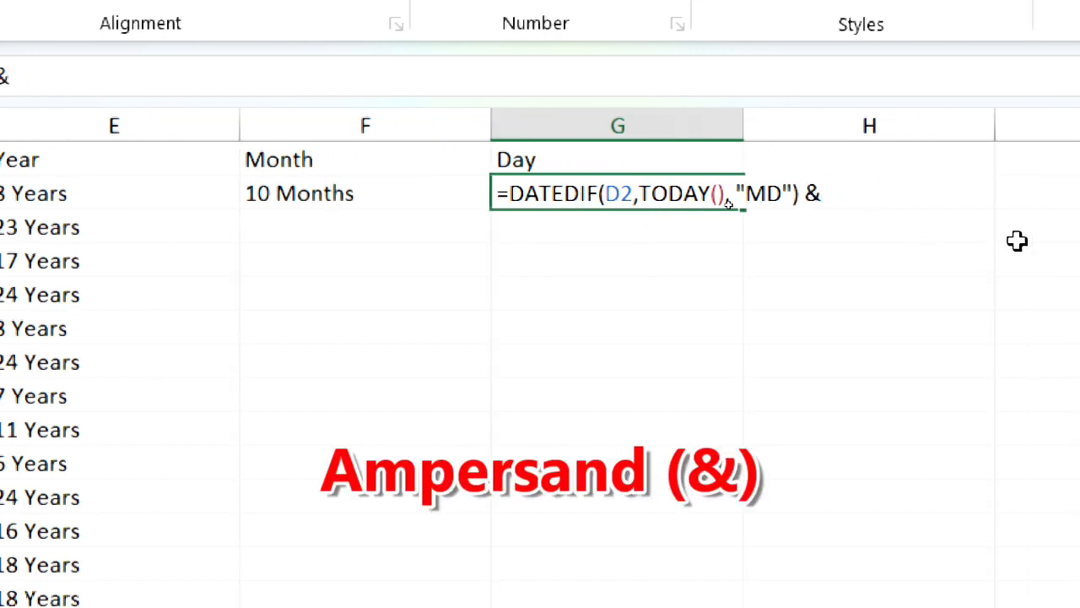
pyautogui.write(' "')
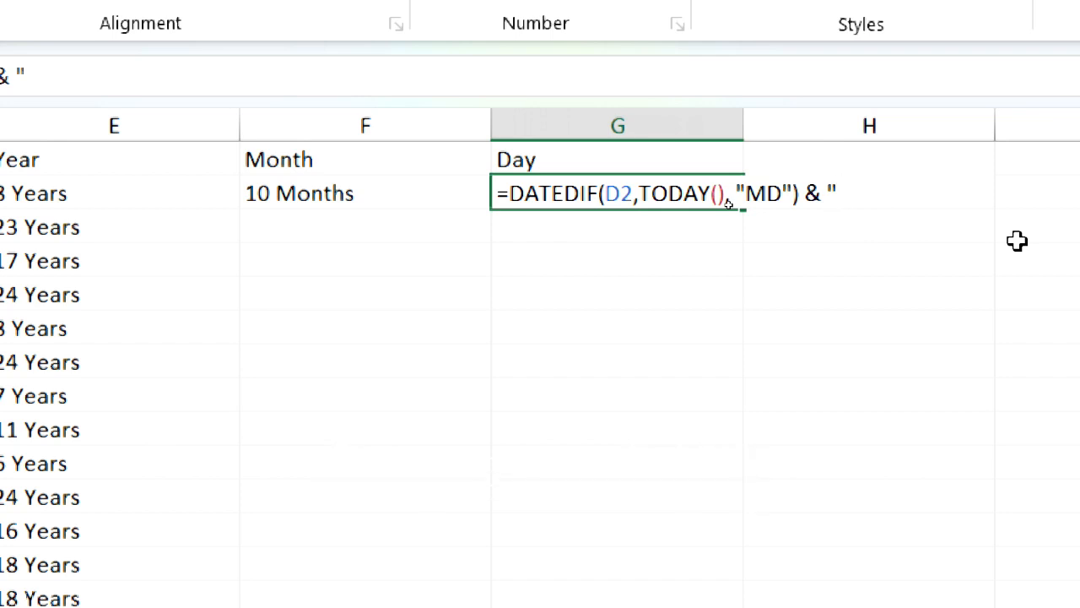
pyautogui.write(' Days"')
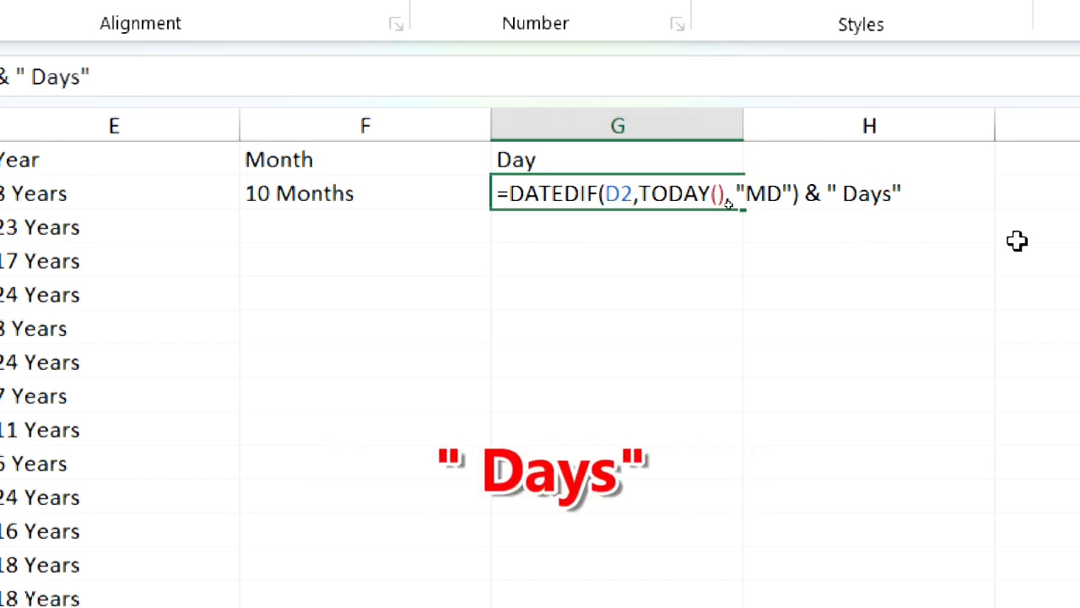
pyautogui.hotkey('ctrl', 'Return')
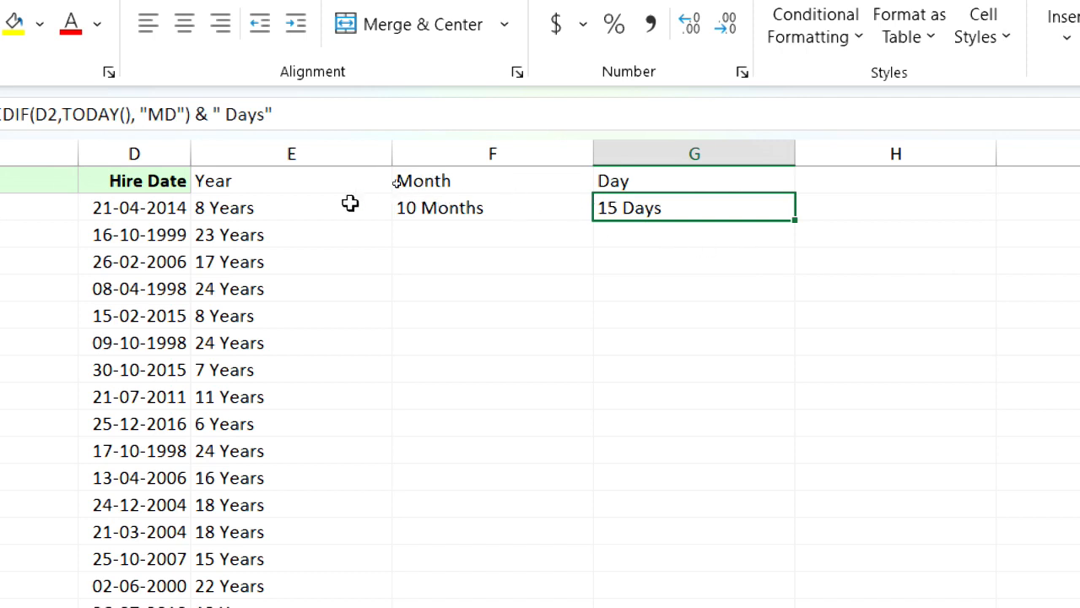
# Step: Fill the F2 and G2 formulas together down the Month and Day columns
pyautogui.moveTo(434, 208); pyautogui.dragTo(737, 209)
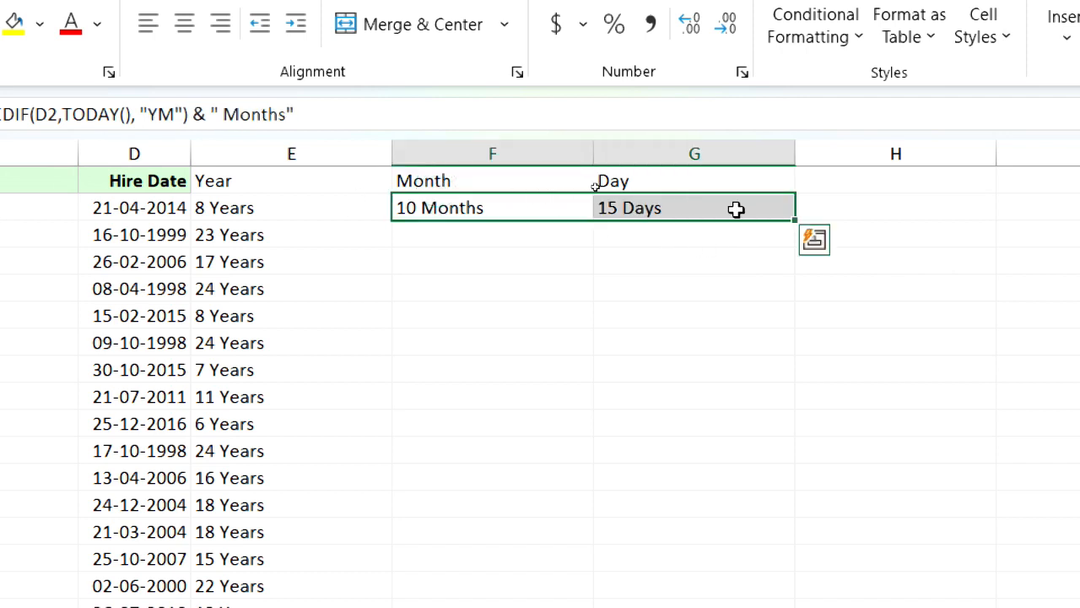
pyautogui.doubleClick(796, 220)
pyautogui.click(637, 213)
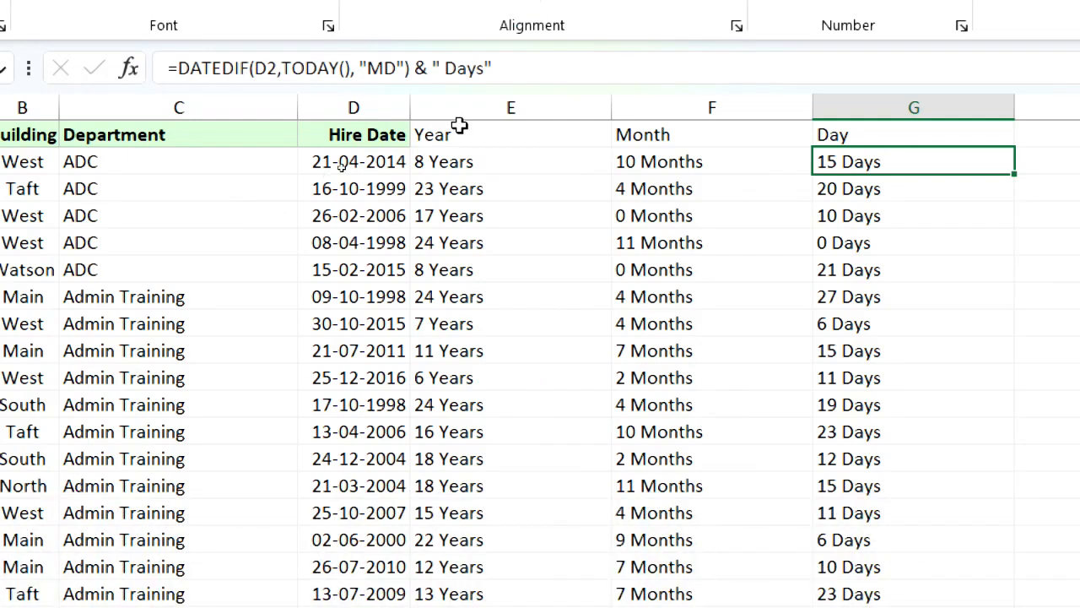
# Step: Insert a blank column between Hire Date and Year and widen it
pyautogui.click(411, 159)
pyautogui.click(700, 101)
pyautogui.click(875, 99)
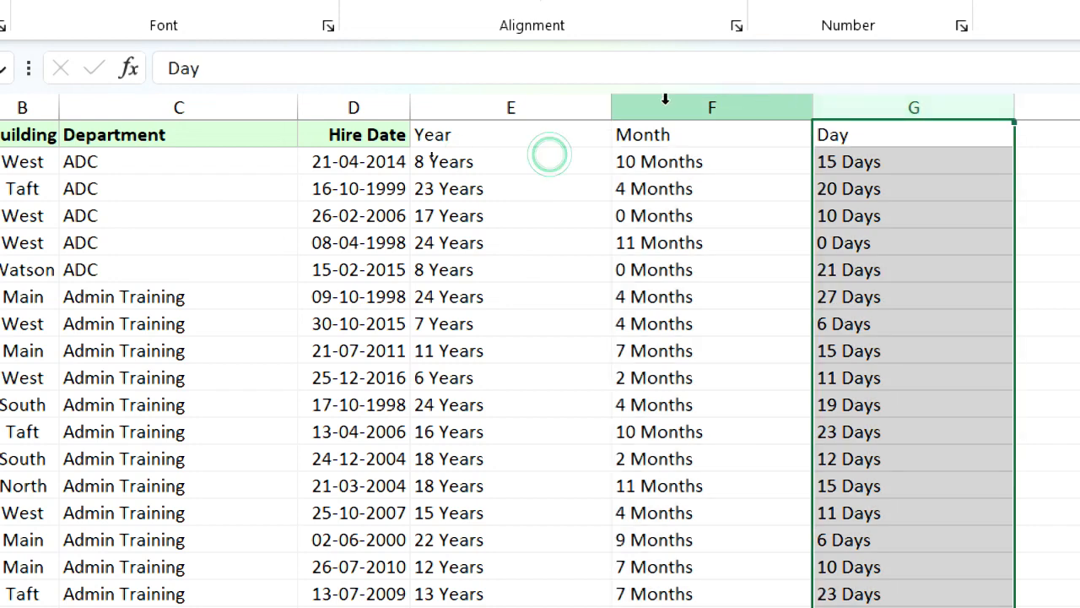
pyautogui.click(559, 103)
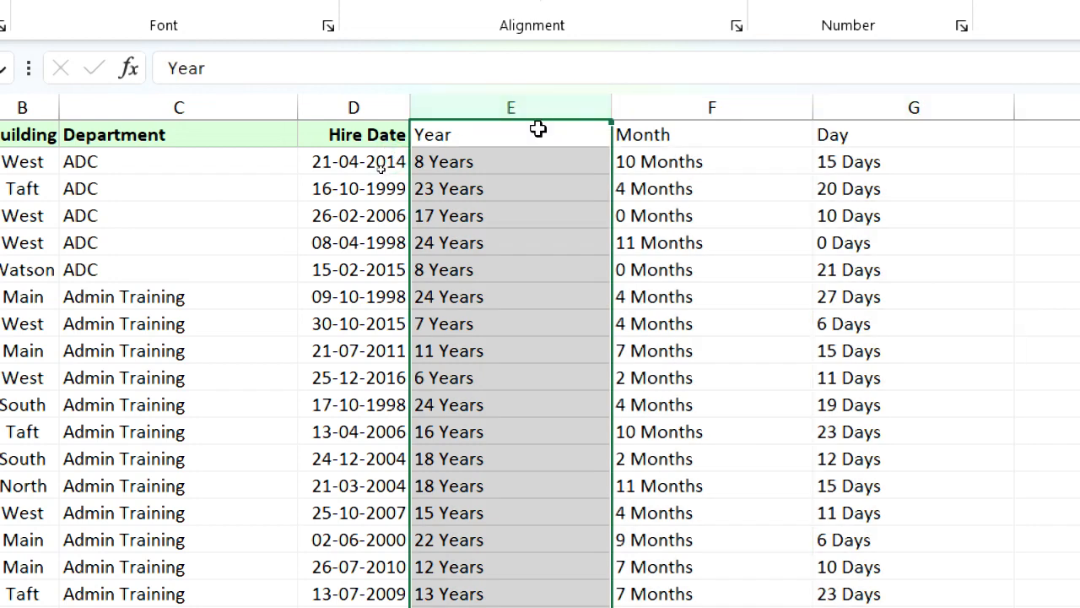
pyautogui.hotkey('ctrl', 'shift', '+')
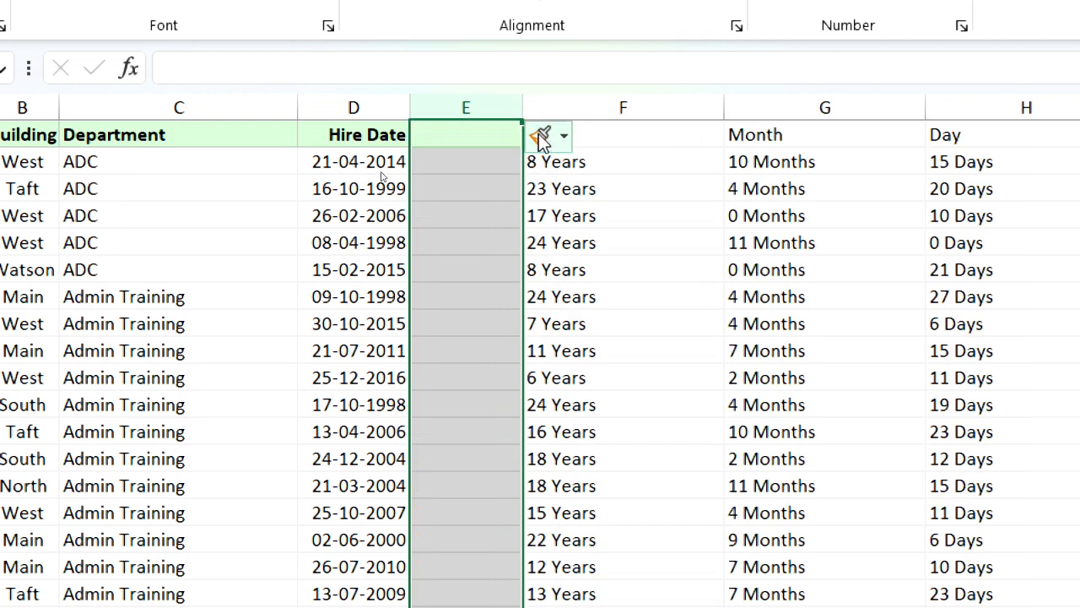
pyautogui.moveTo(529, 105); pyautogui.dragTo(769, 106)
# Step: Enter the header "Years, Months and Days" in E1 of the new column
pyautogui.click(612, 145)
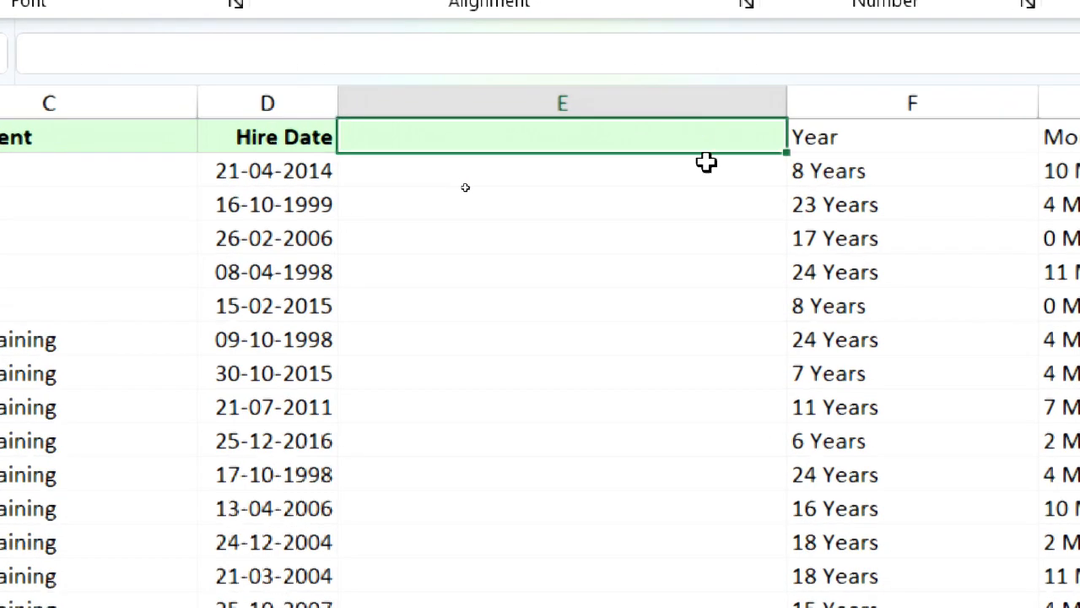
pyautogui.write('Ye')
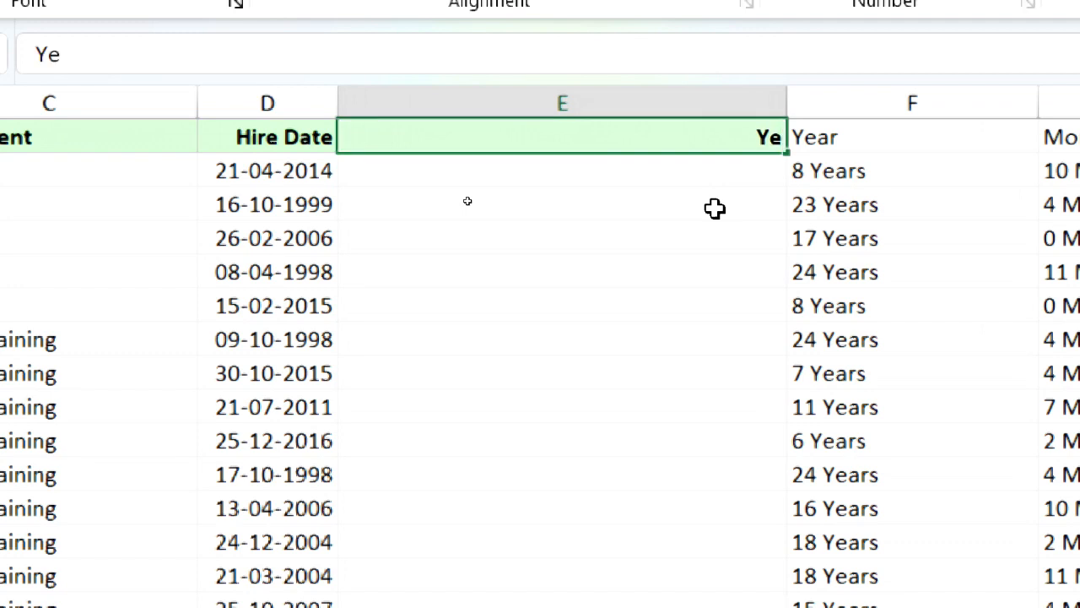
pyautogui.write('ars')
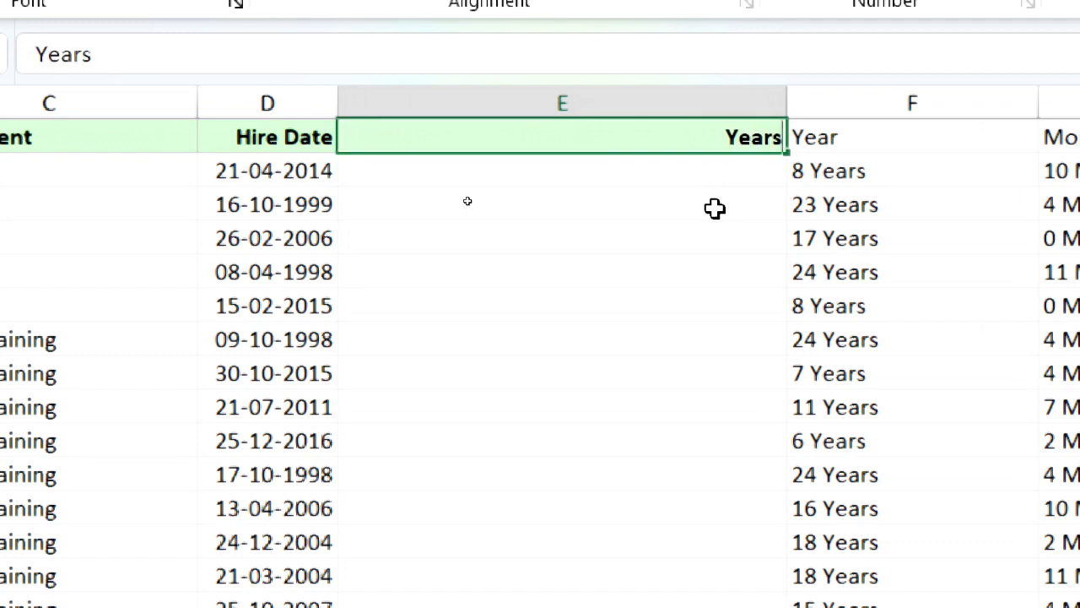
pyautogui.write(',')
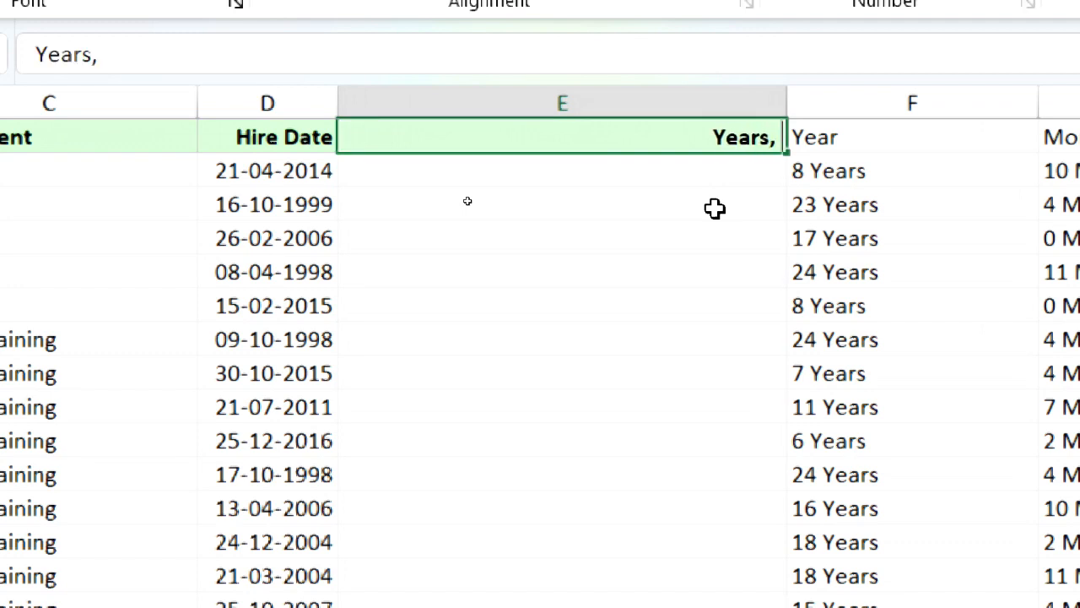
pyautogui.write(' Months and Days')
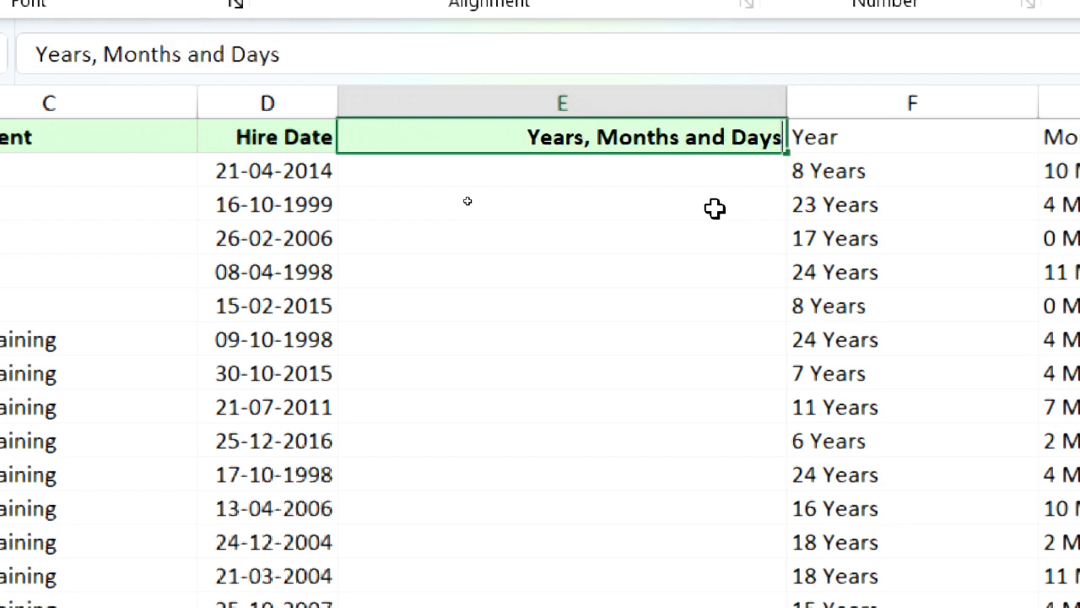
pyautogui.press('Return')
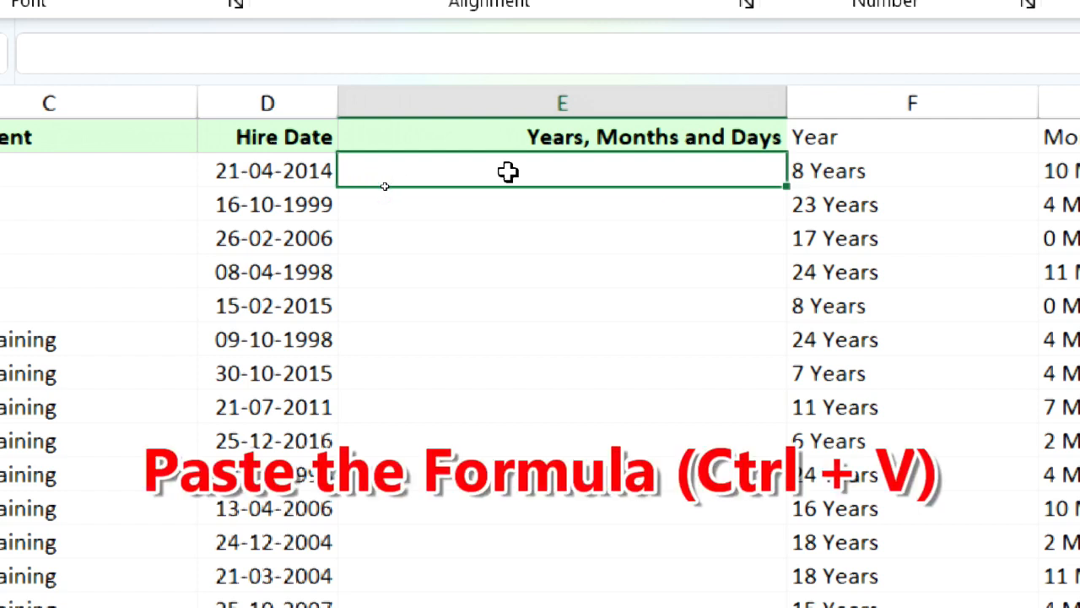
# Step: Paste =DATEDIF(D2,TODAY(), "Y") into E2 and append & " Years, " & to it
pyautogui.write('=DATEDIF(D2,TODAY(), "Y")')
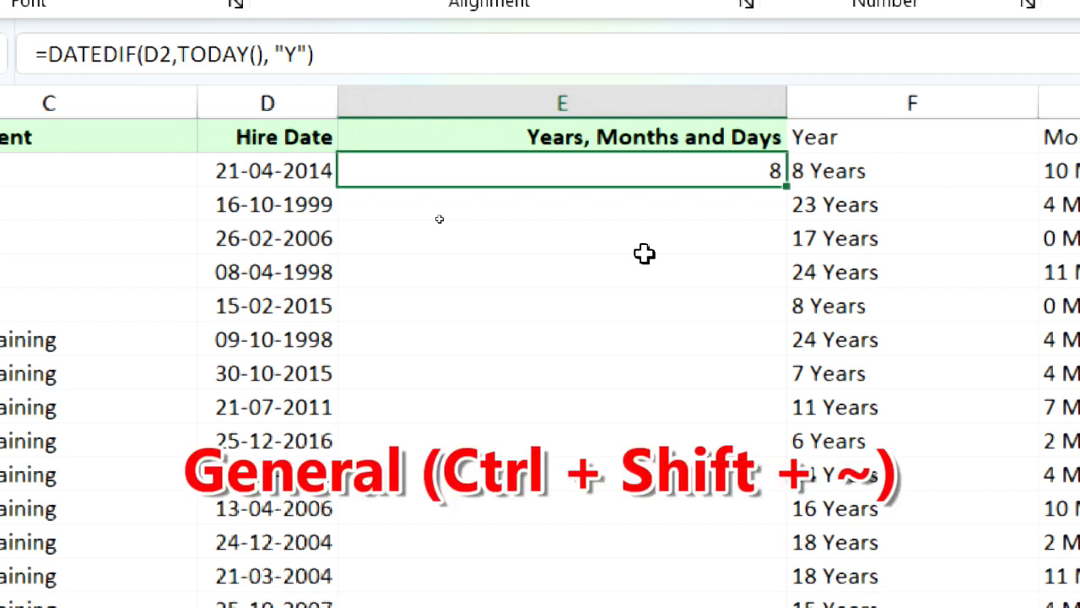
pyautogui.doubleClick(597, 170)
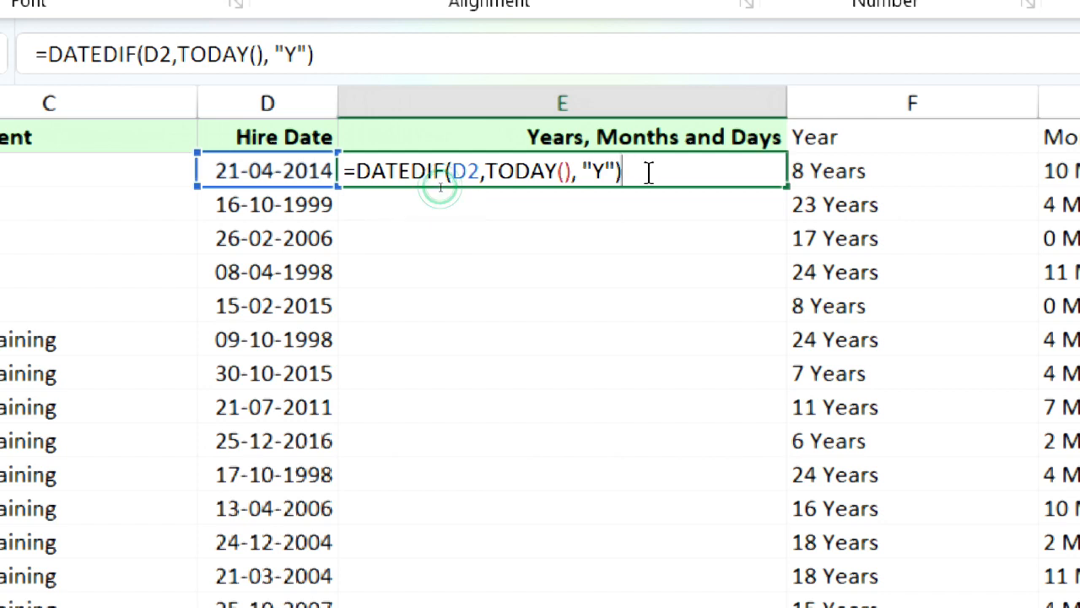
pyautogui.click(606, 172)
pyautogui.click(651, 172)
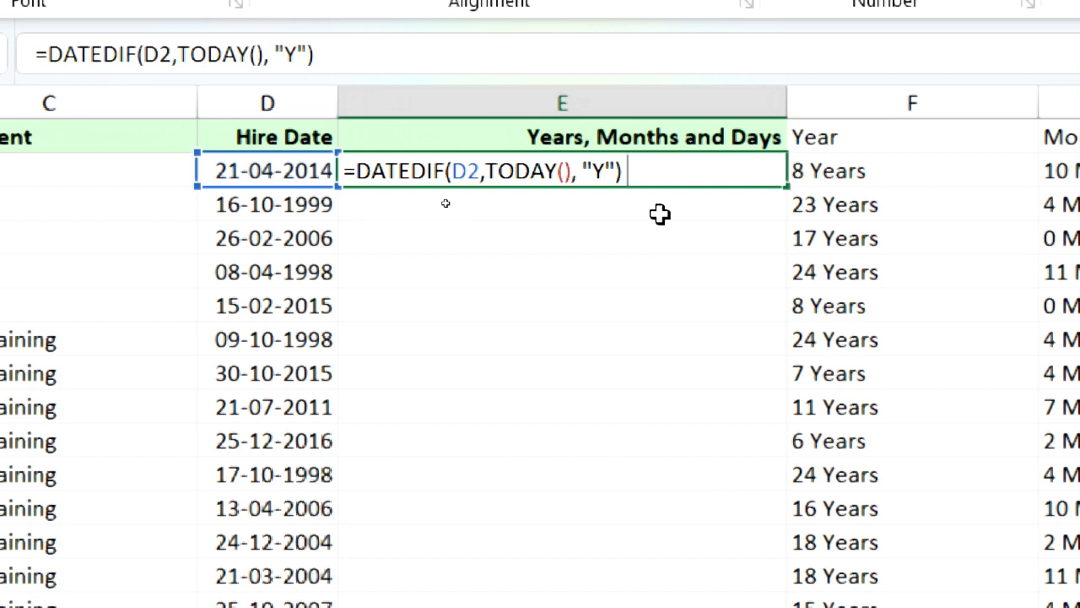
pyautogui.write('& "')
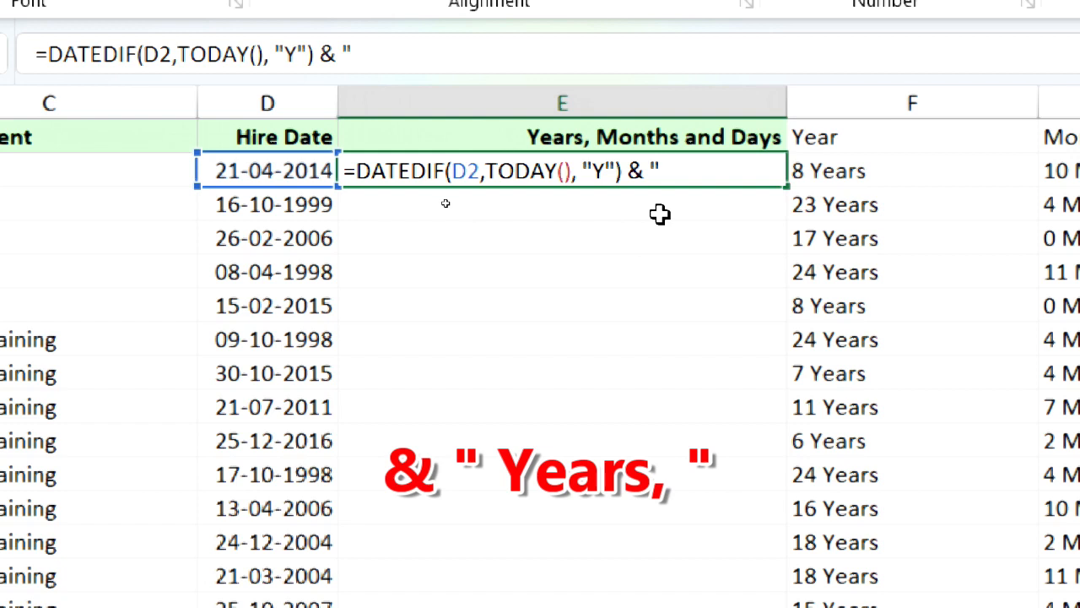
pyautogui.write(' Years')
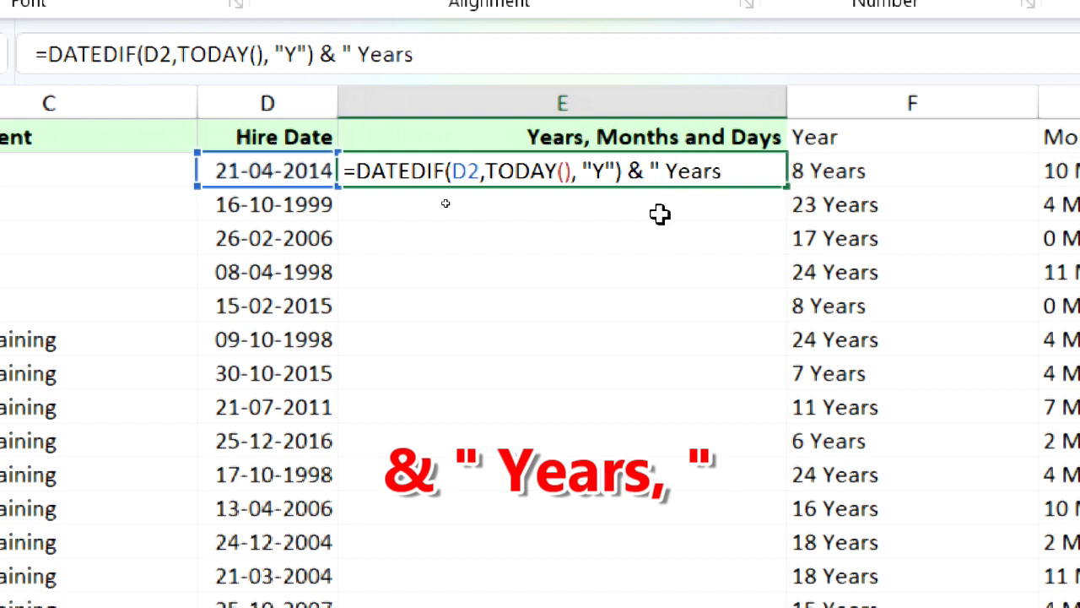
pyautogui.write(',')
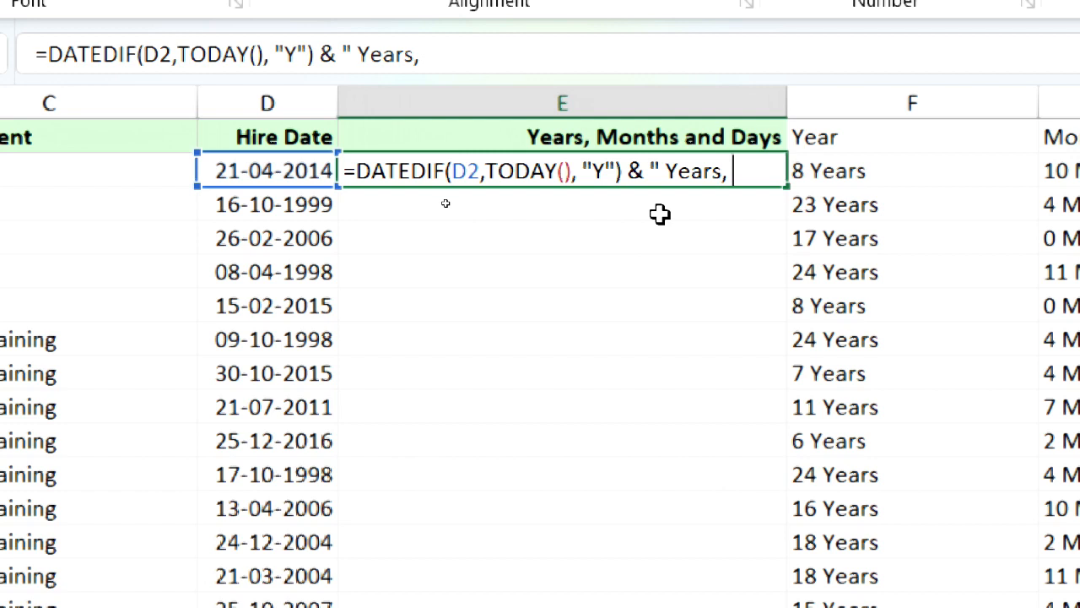
pyautogui.write('"')
pyautogui.write('&')
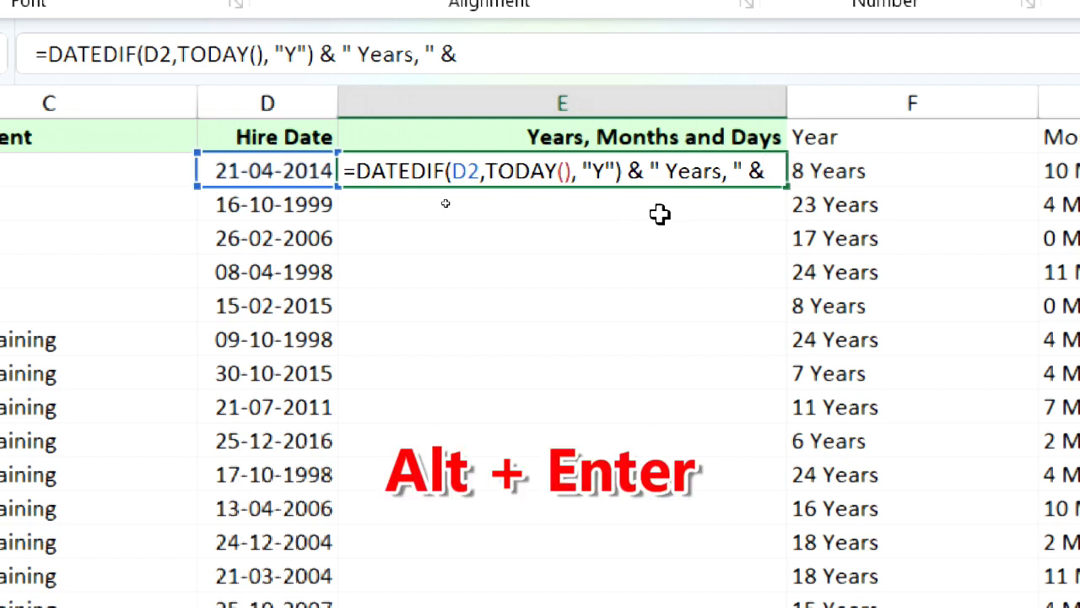
# Step: Continue the E2 formula on a new line with DATEDIF(D2,TODAY(), "YM") to calculate the remaining months
pyautogui.hotkey('alt', 'Return')
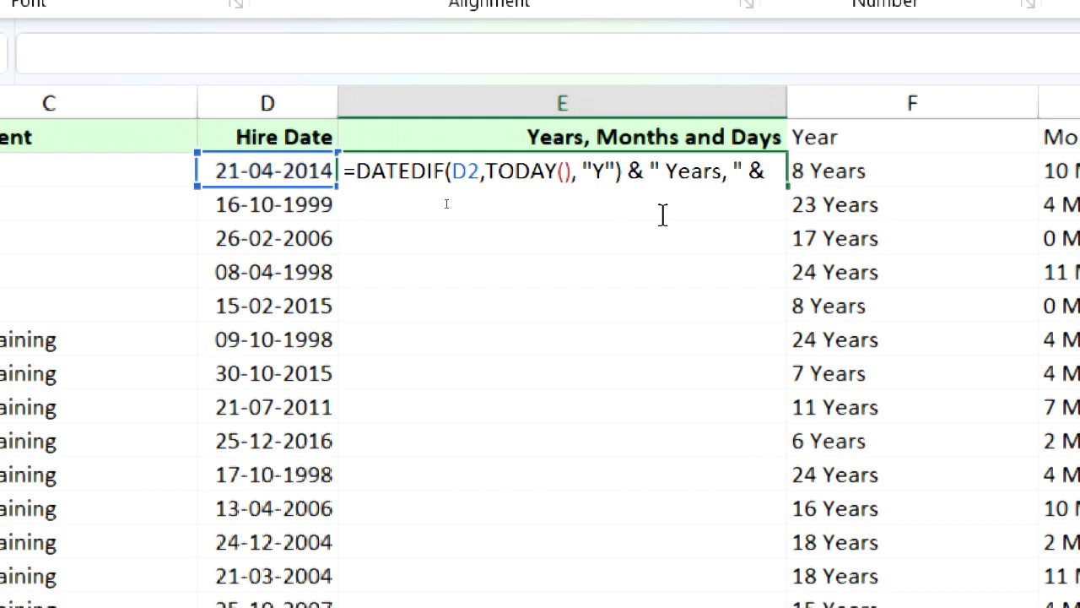
pyautogui.write('=DATEDIF(D2,TODAY(), "Y")')
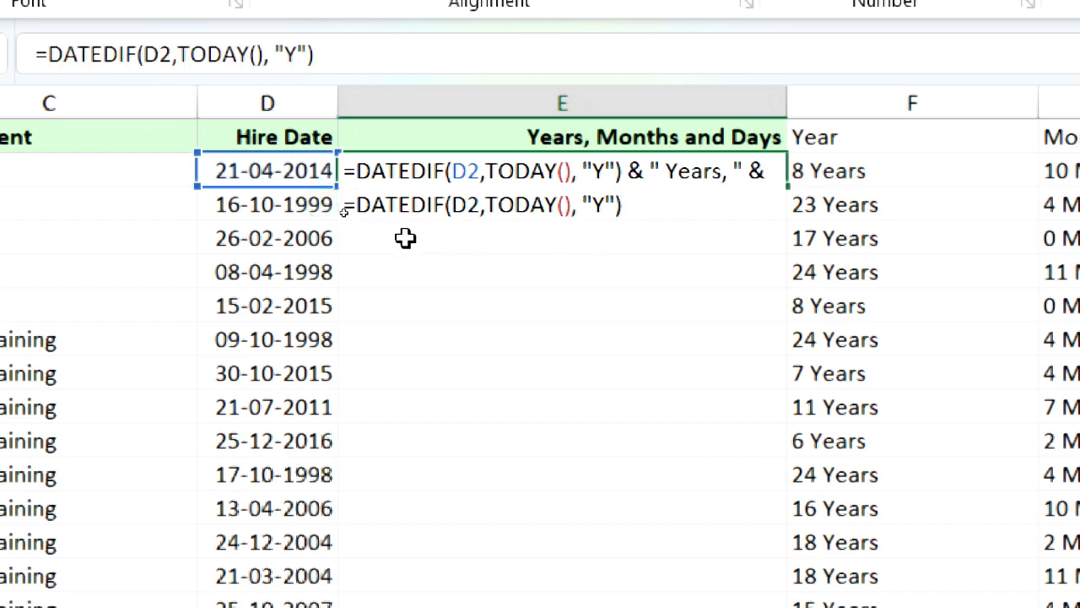
pyautogui.press('BackSpace')
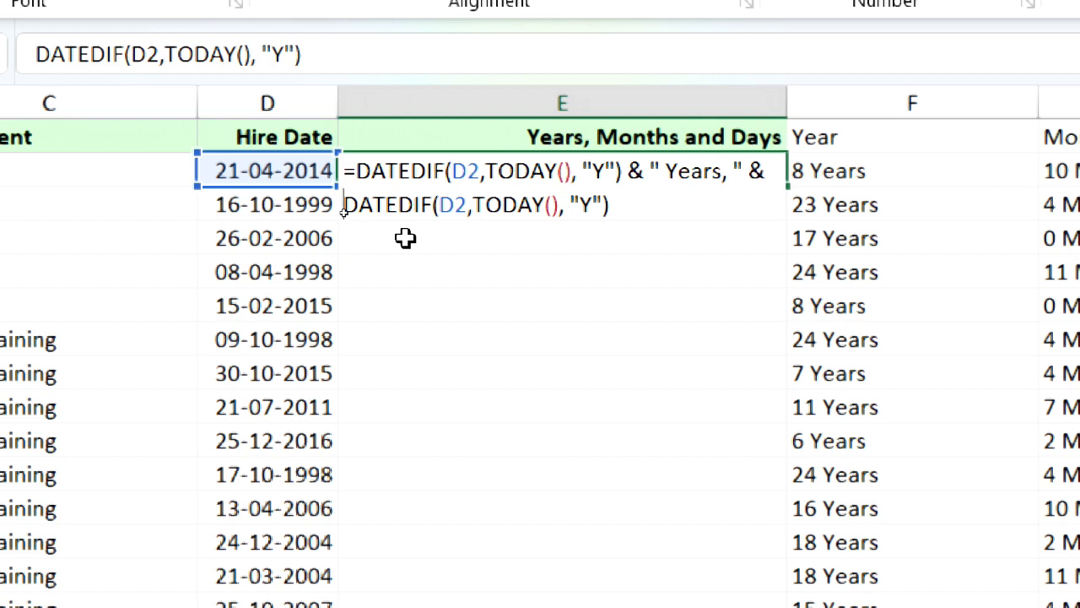
pyautogui.click(591, 207)
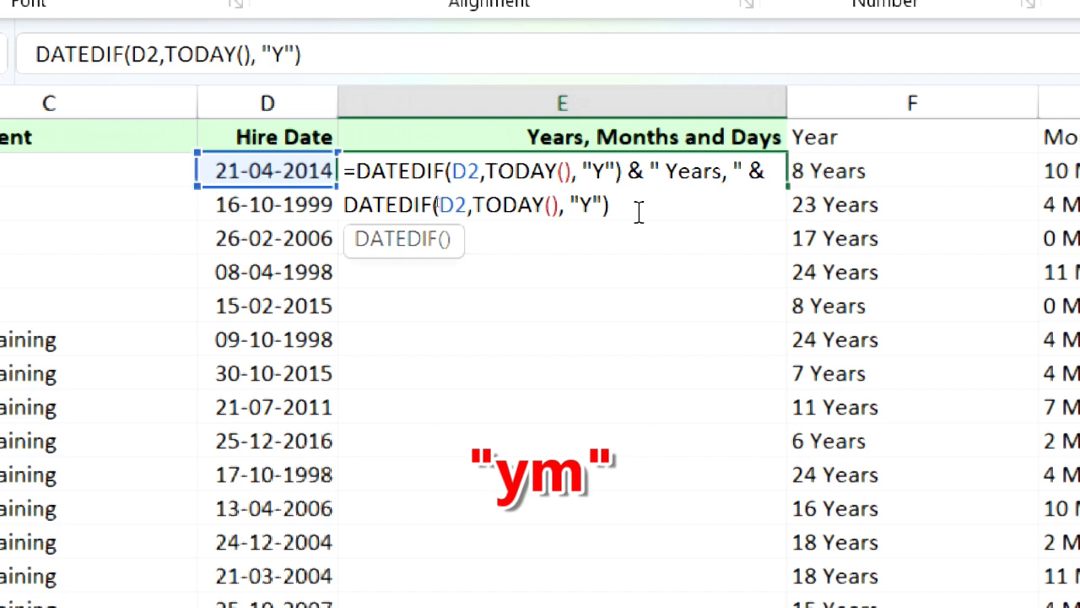
pyautogui.write('M")')
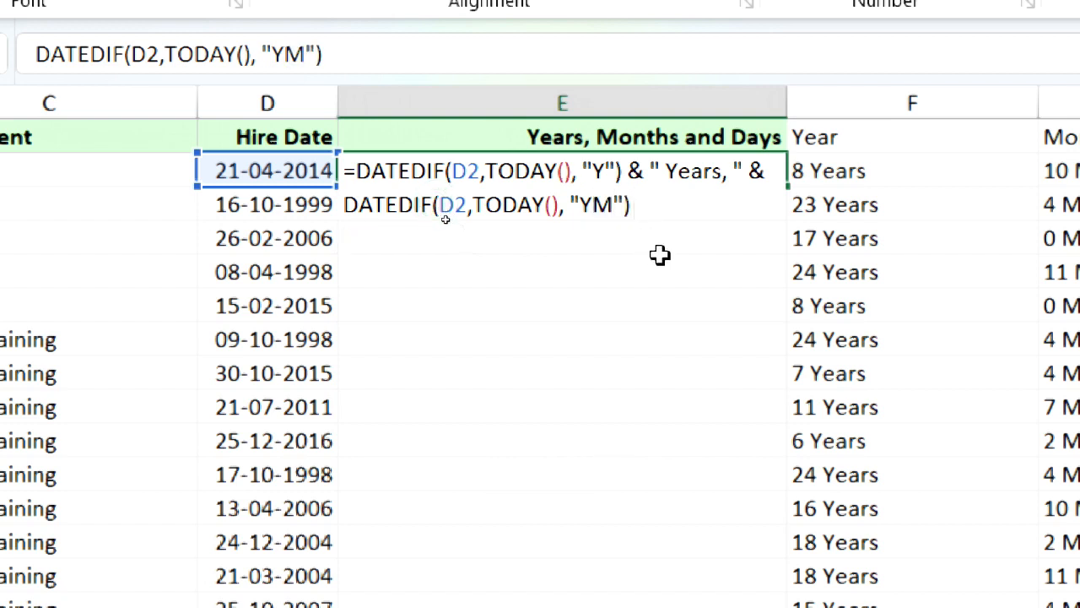
# Step: Append & " Months and " & after the "YM" part of the E2 formula
pyautogui.write(' & " Months')
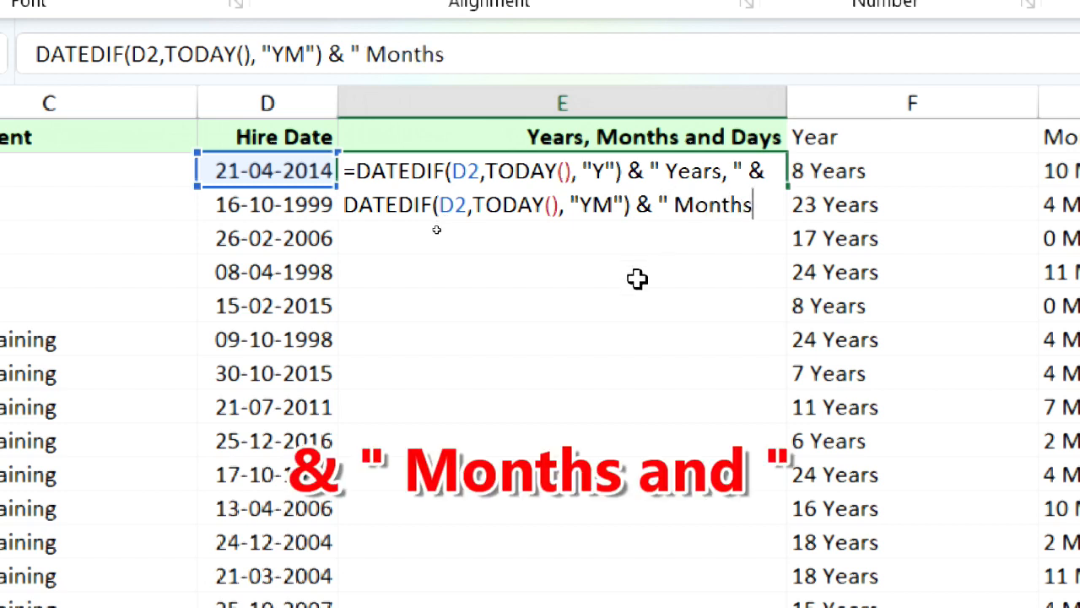
pyautogui.write(' and')
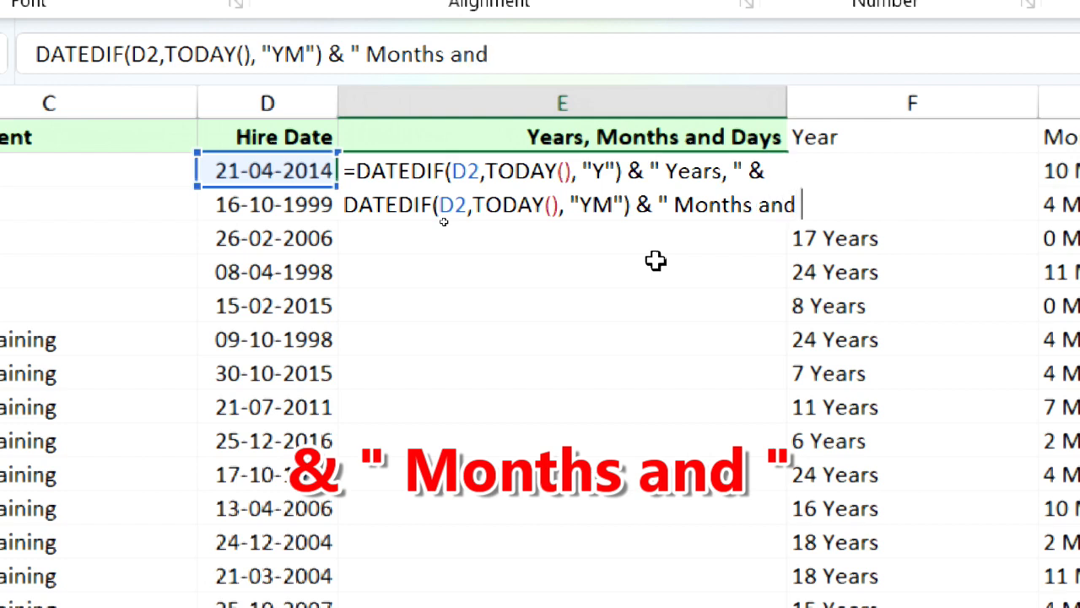
pyautogui.write(' "')
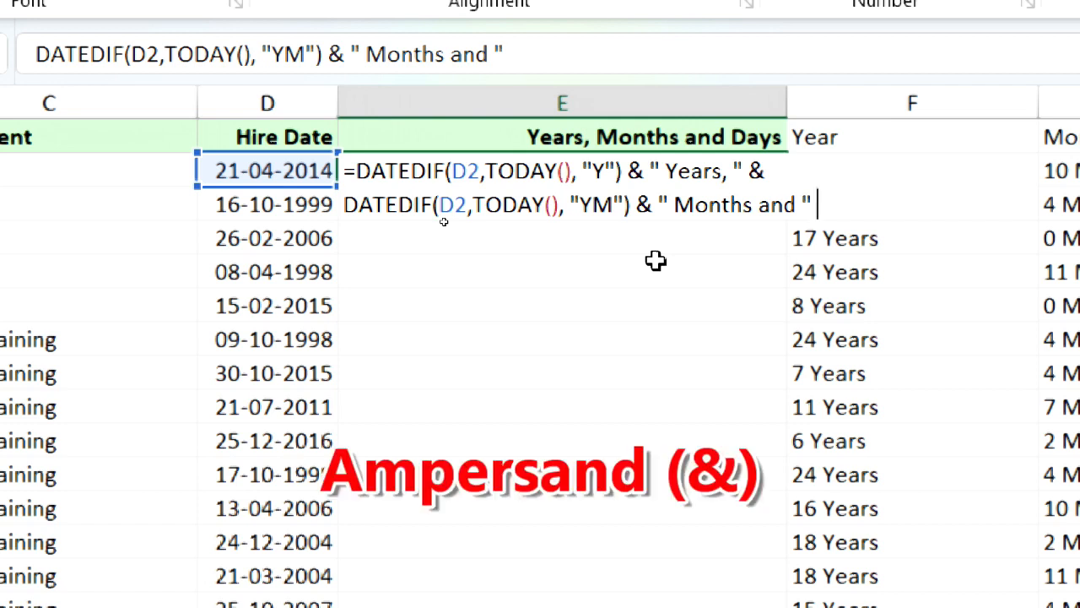
pyautogui.write('&')
# Step: Add a third line to the E2 formula with DATEDIF(D2,TODAY(), "MD") for the remaining days
pyautogui.hotkey('alt', 'Return')
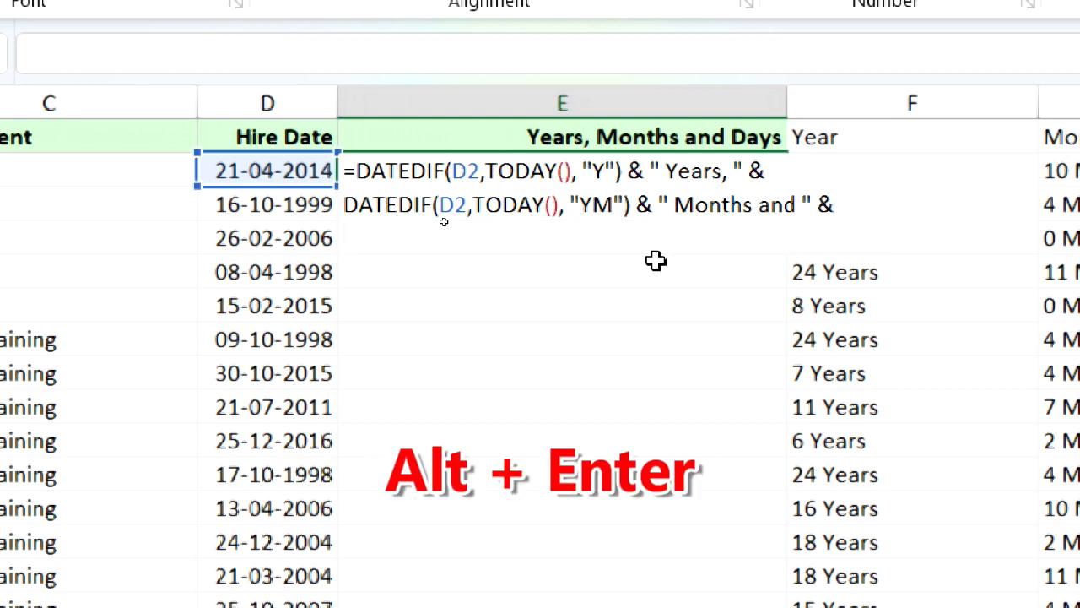
pyautogui.write('=DATEDIF(D2,TODAY(), "Y")')
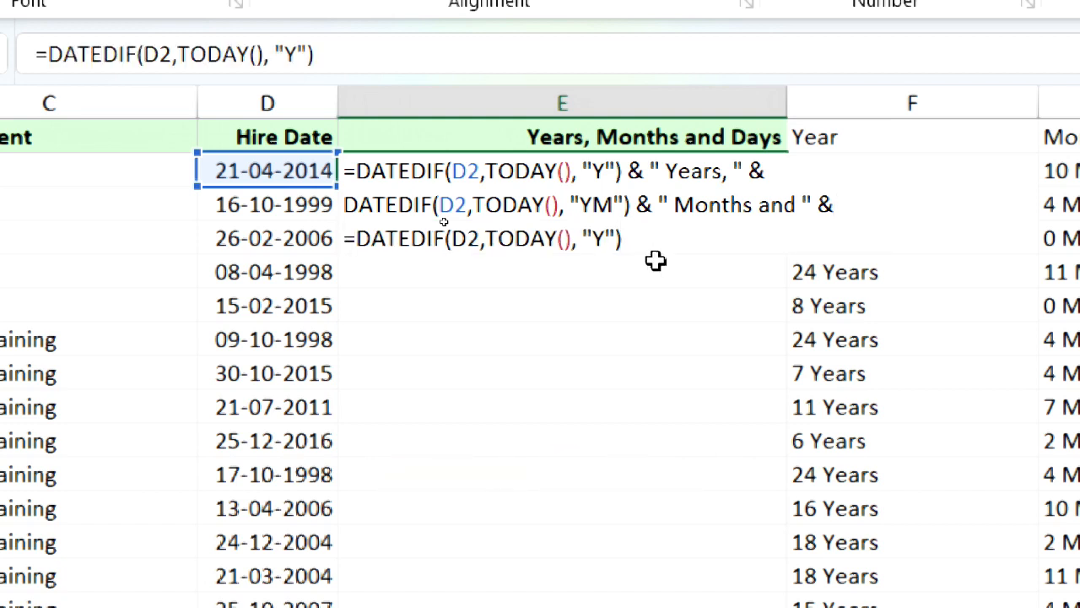
pyautogui.click(356, 237)
pyautogui.press('BackSpace')
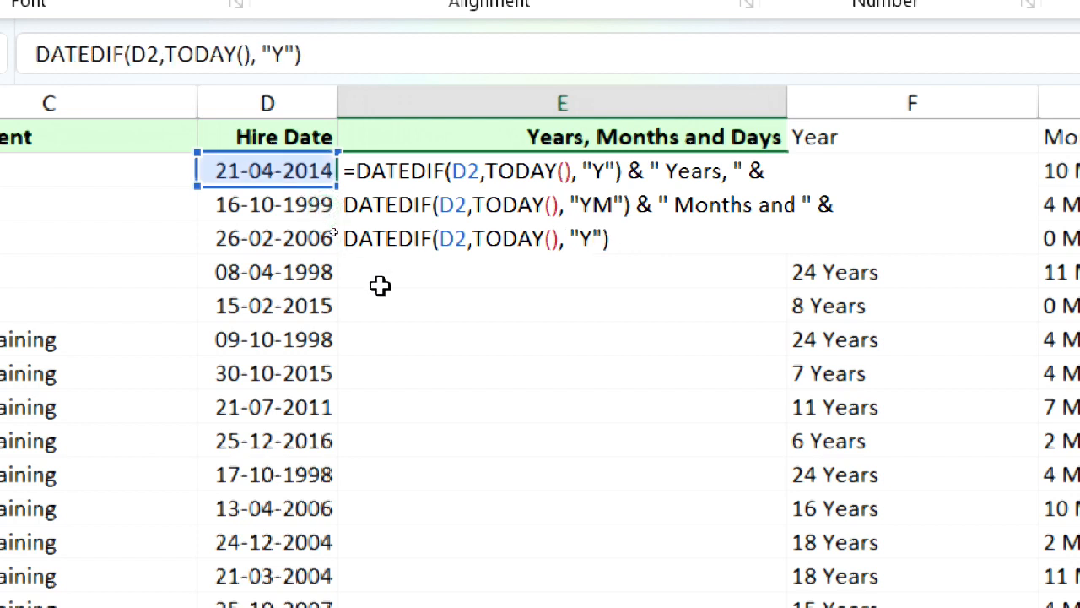
pyautogui.click(591, 239)
pyautogui.press('BackSpace')
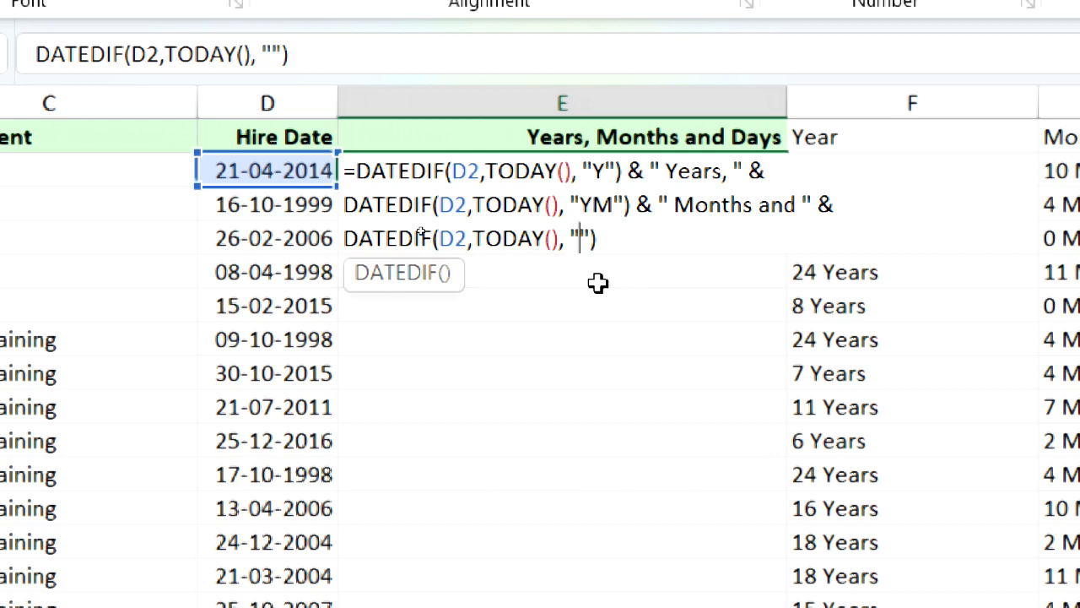
pyautogui.write('MD')
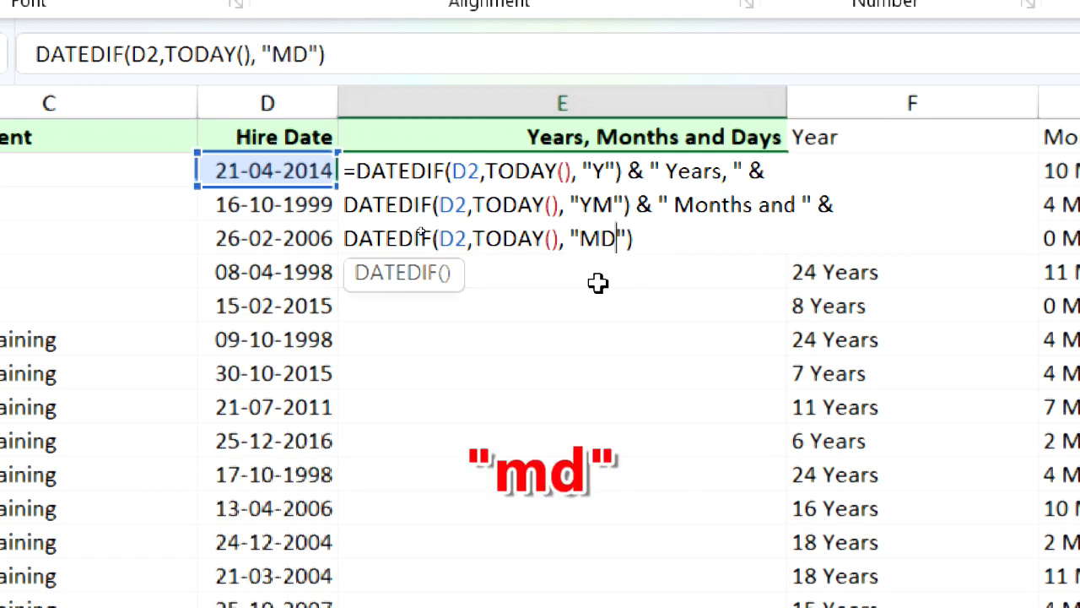
# Step: Append & " Days" to the end of the formula and commit it in E2
pyautogui.click(670, 242)
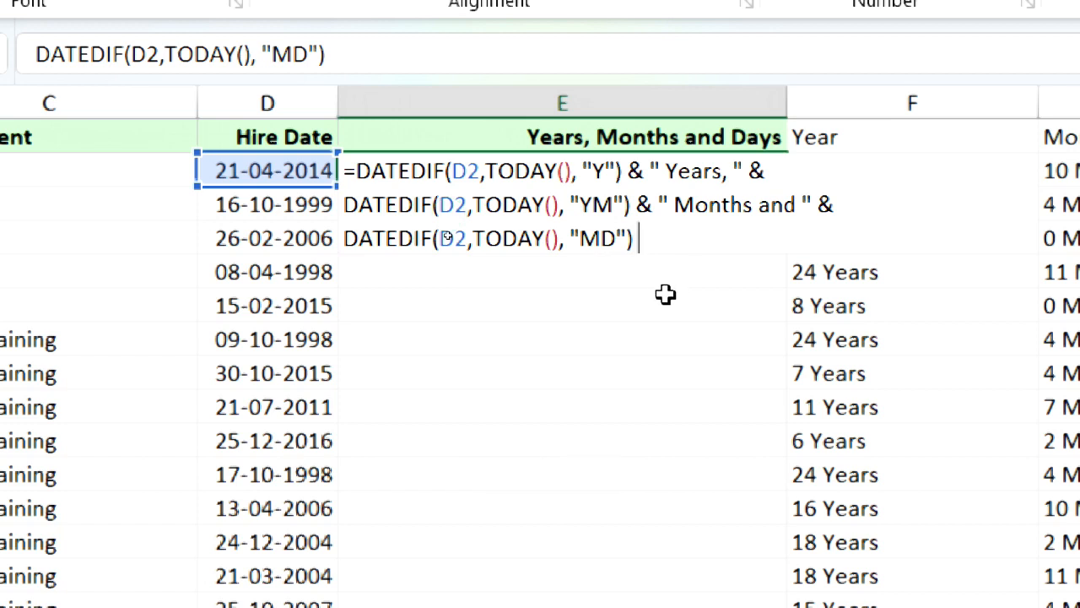
pyautogui.write('& ')
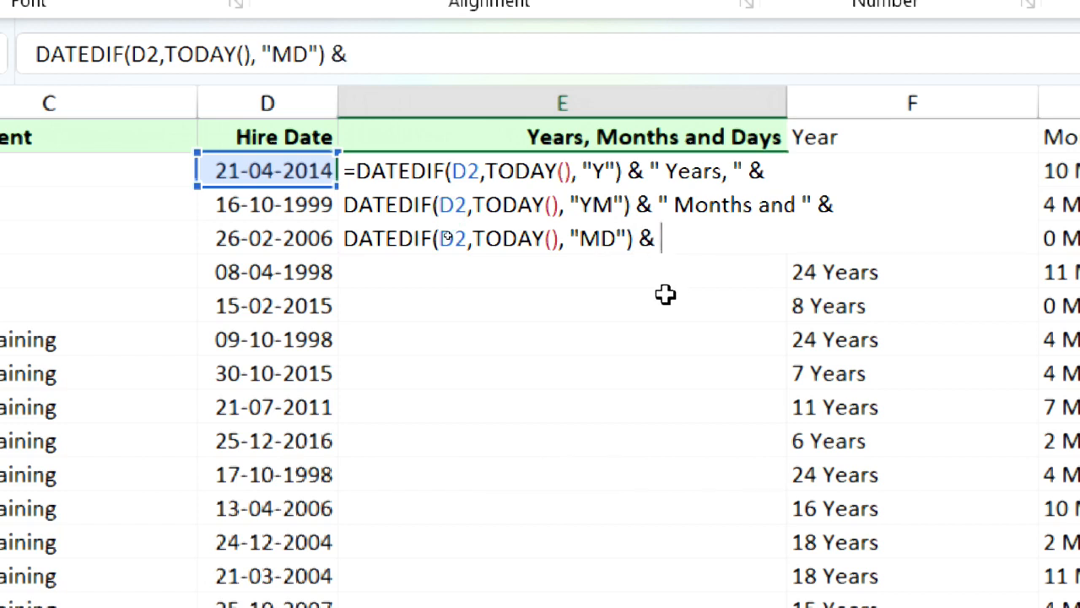
pyautogui.write('"')
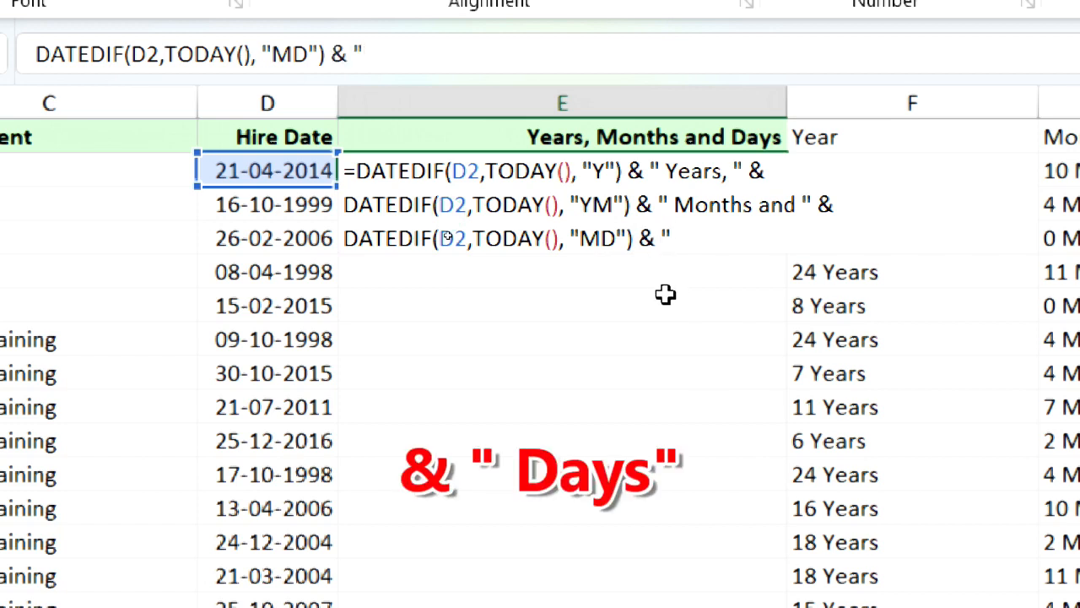
pyautogui.write(' Days"')
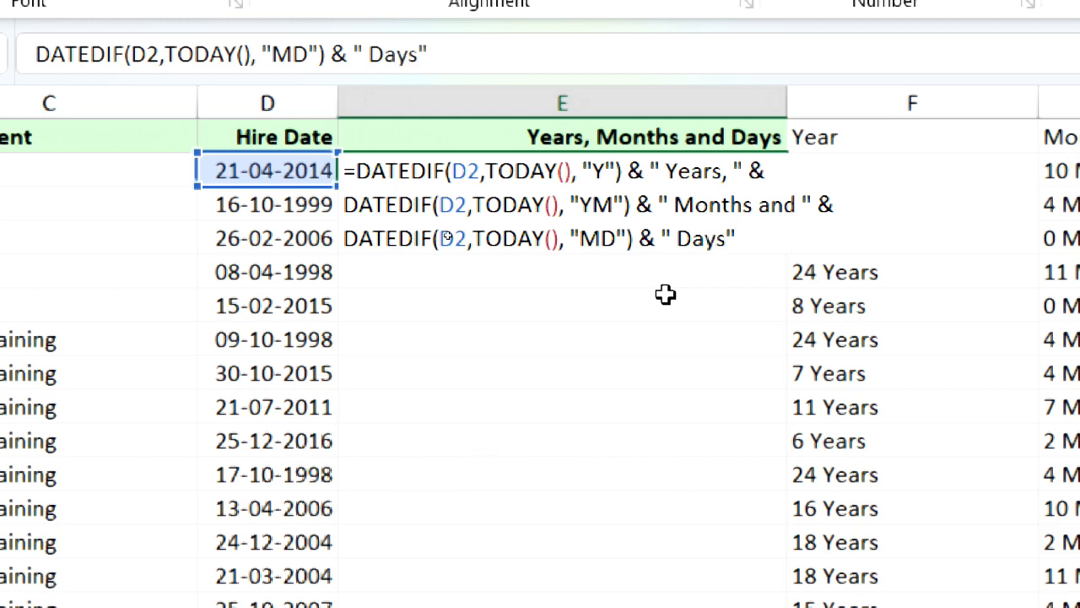
pyautogui.hotkey('ctrl', 'Return')
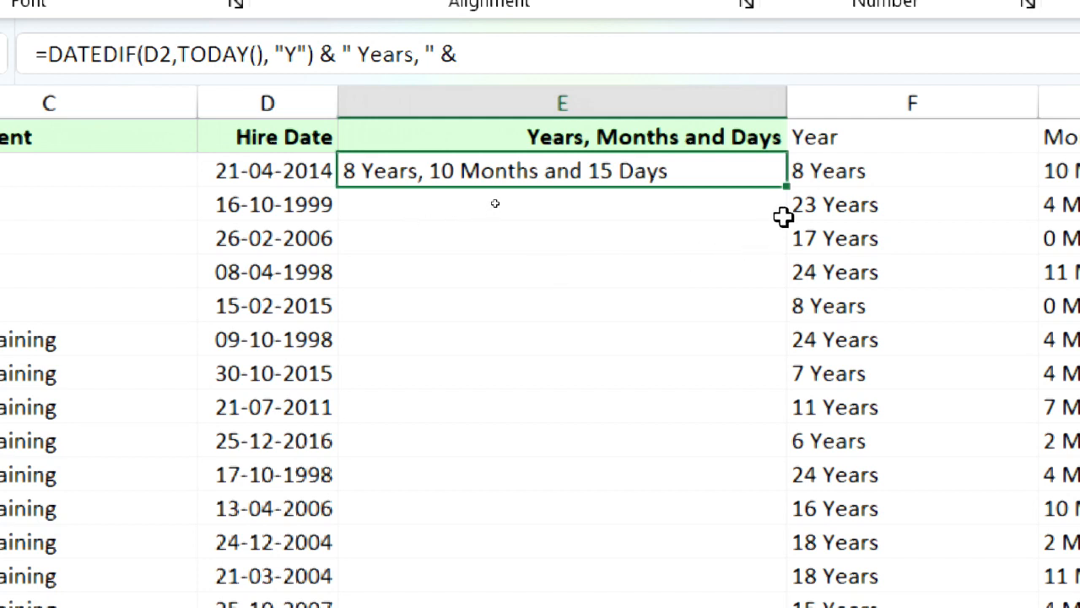
# Step: Fill the E2 formula down the whole Years, Months and Days column and autofit the column's width
pyautogui.moveTo(786, 186); pyautogui.dragTo(783, 250)
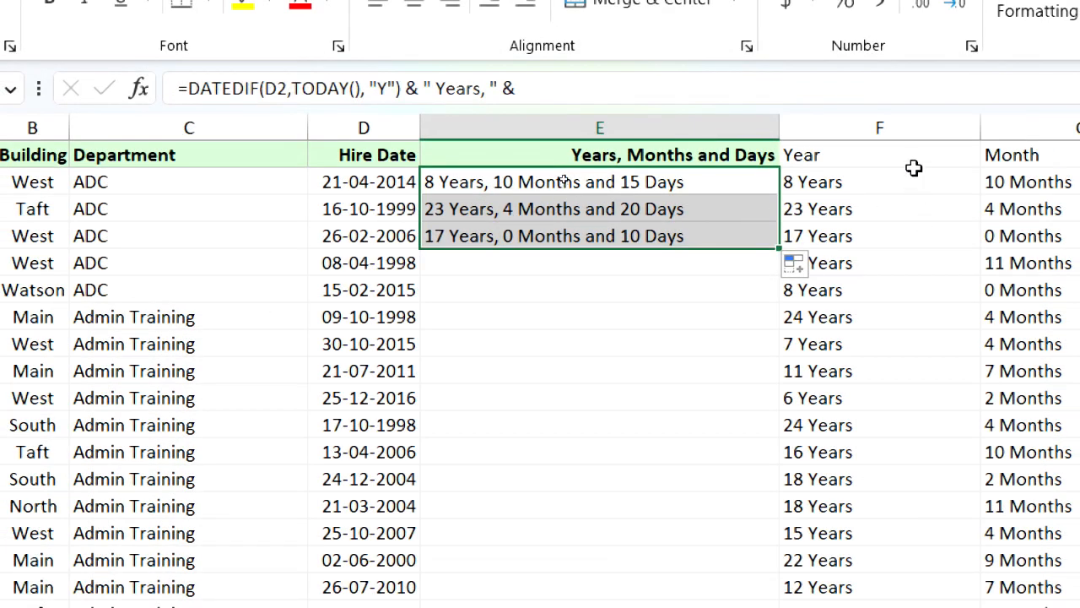
pyautogui.click(743, 233)
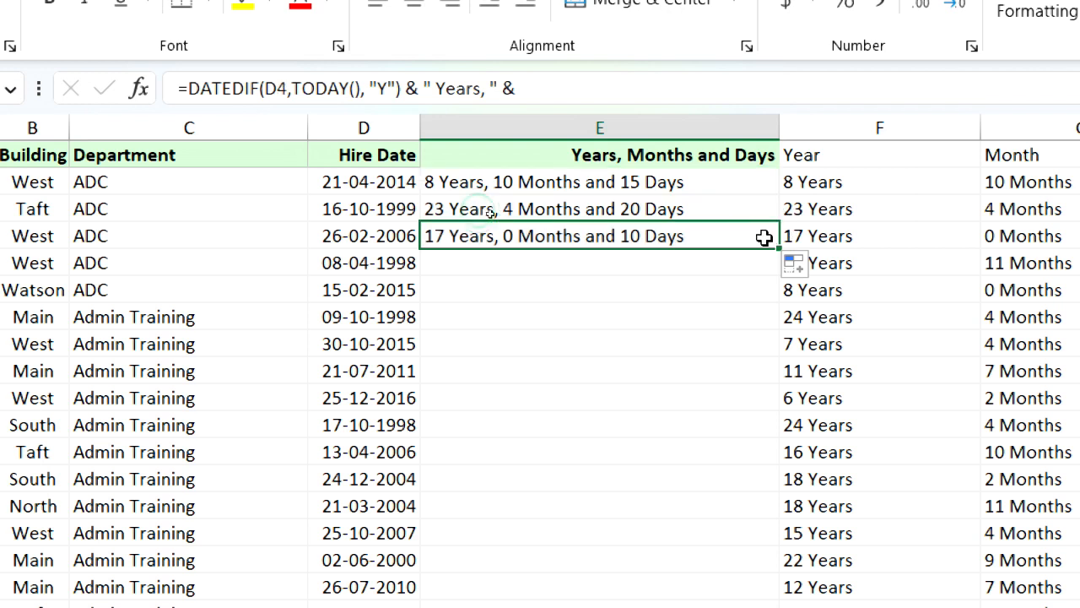
pyautogui.doubleClick(777, 250)
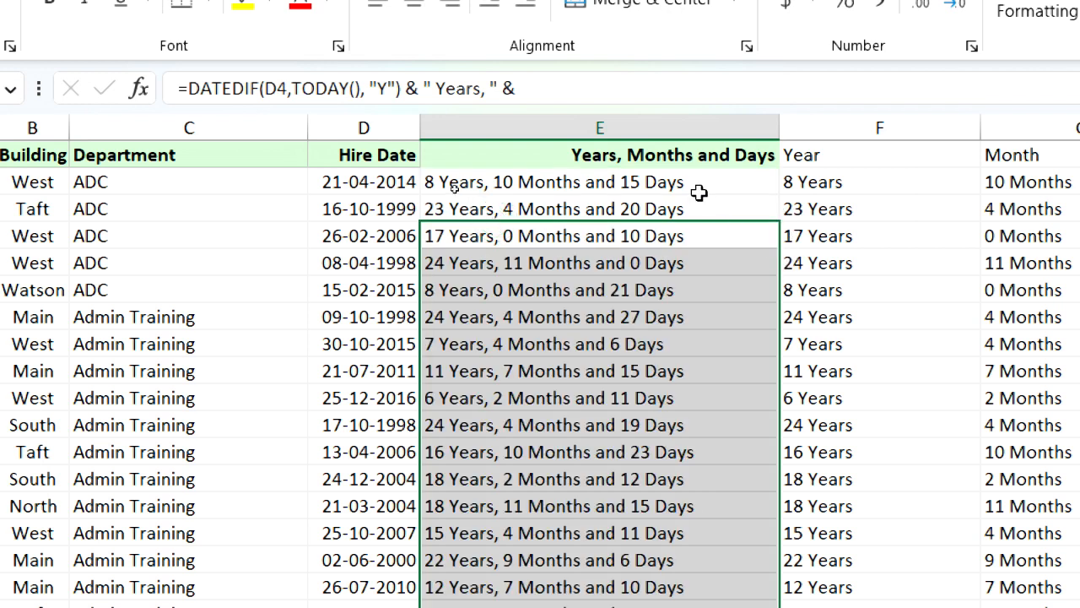
pyautogui.click(694, 184)
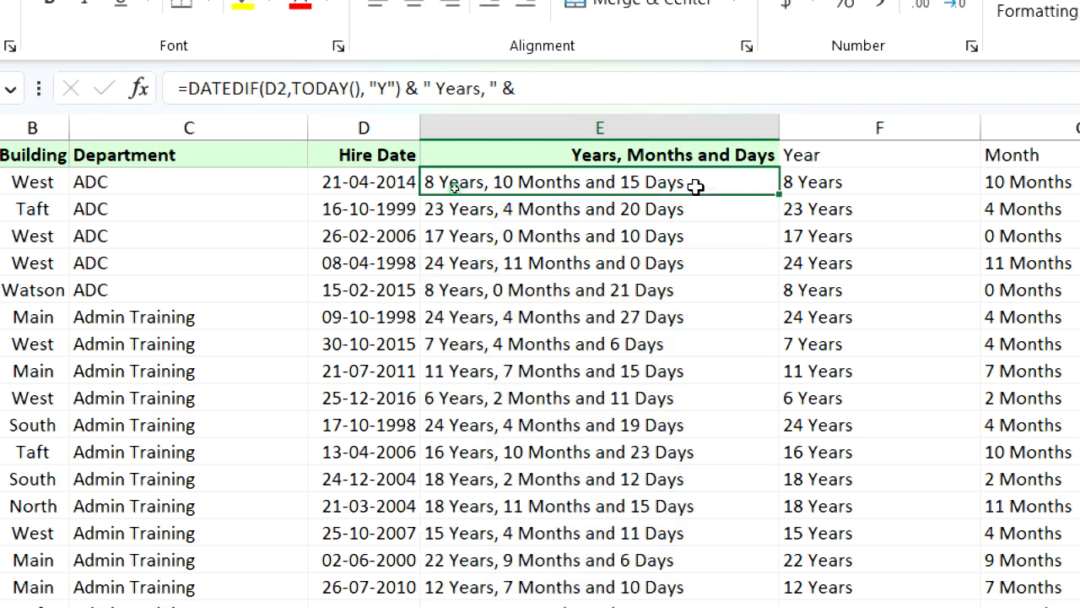
pyautogui.doubleClick(779, 128)
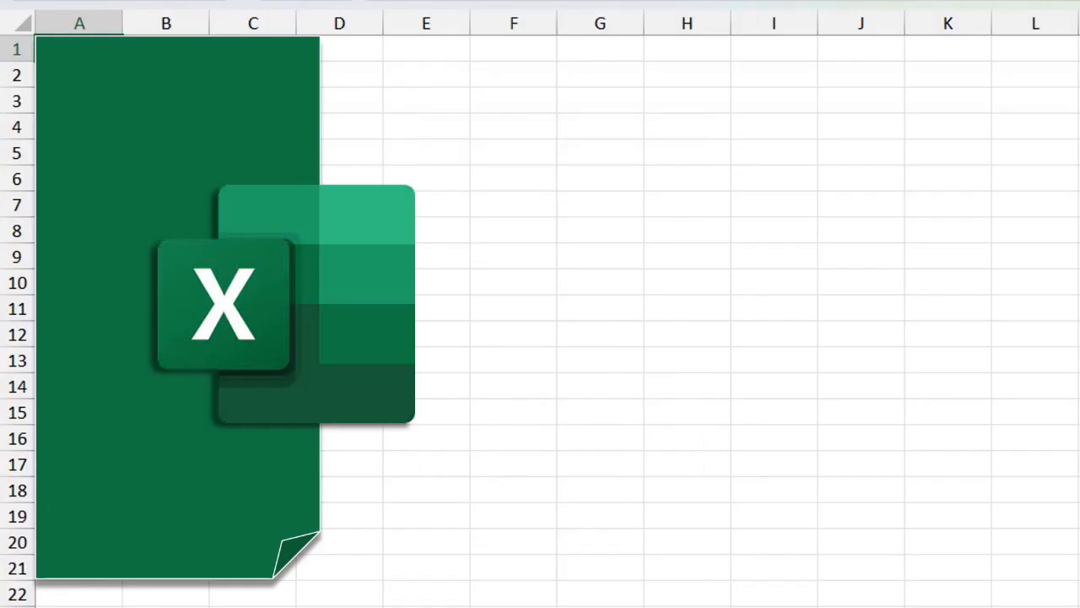